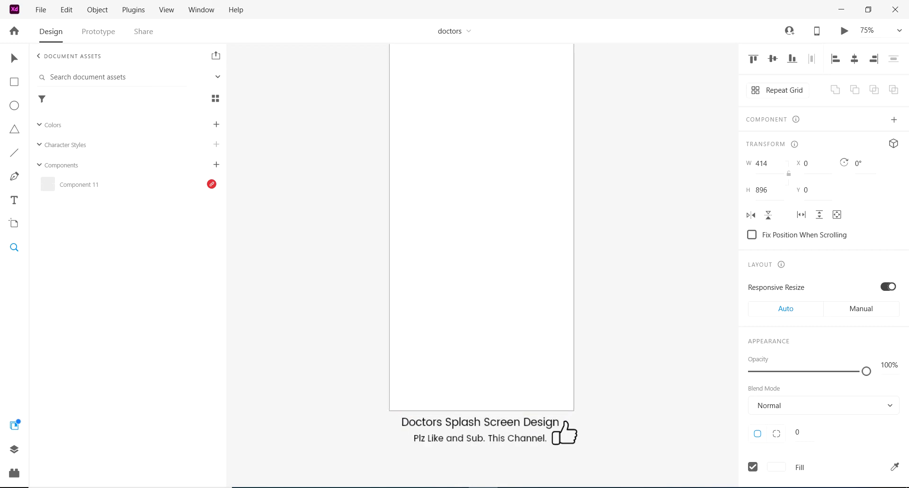
# Fill the Home – 1 artboard with solid blue #4B7EFB
pyautogui.click(776, 467)
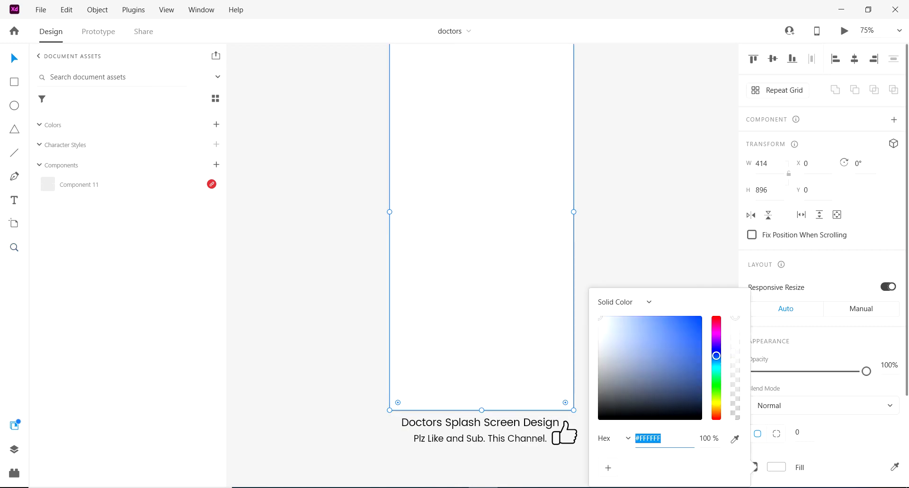
pyautogui.write('4B7EFB')
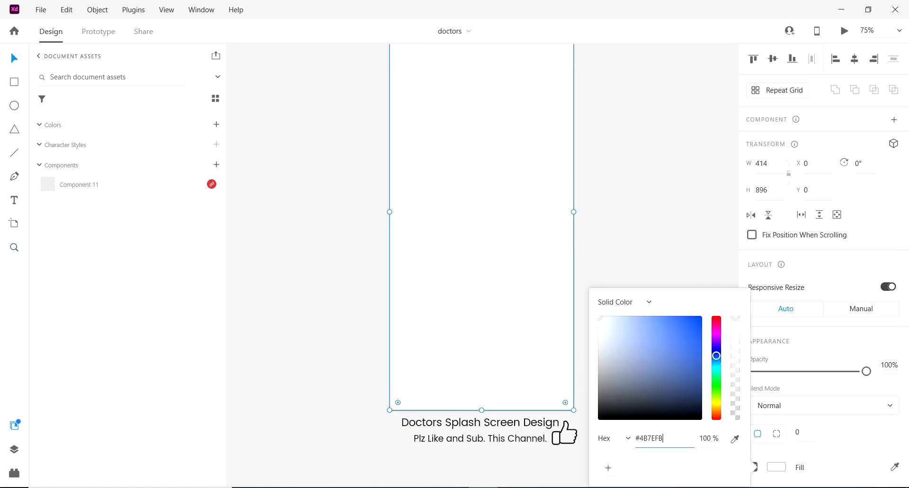
pyautogui.press('Return')
pyautogui.press('Escape')
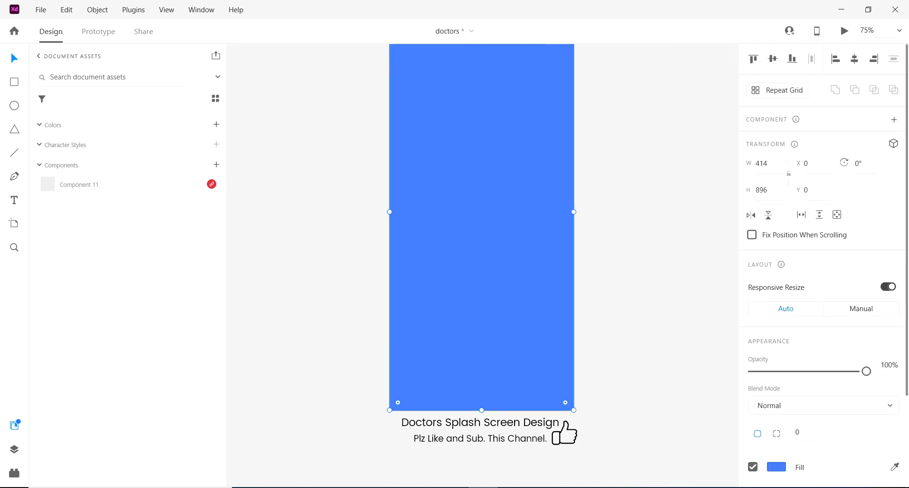
pyautogui.scroll(-5, 823, 265)
# Turn the fill into a linear gradient with a darker blue middle stop
pyautogui.click(776, 351)
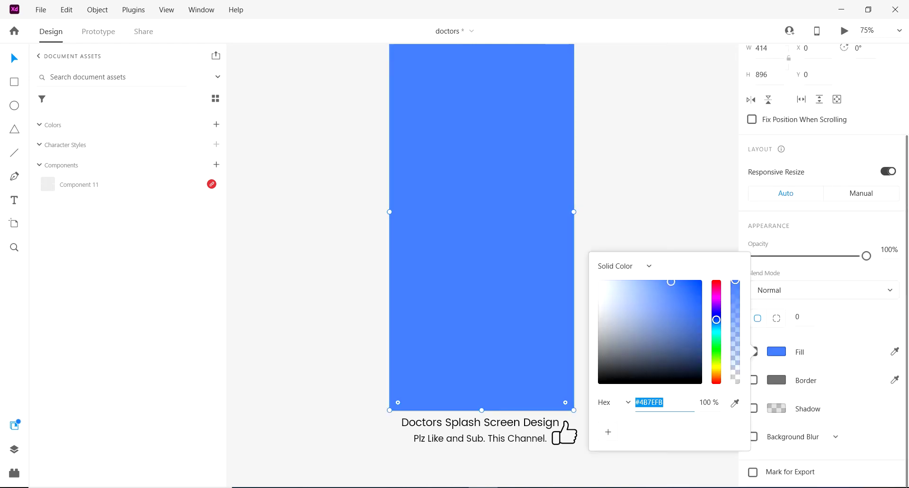
pyautogui.click(648, 266)
pyautogui.click(623, 285)
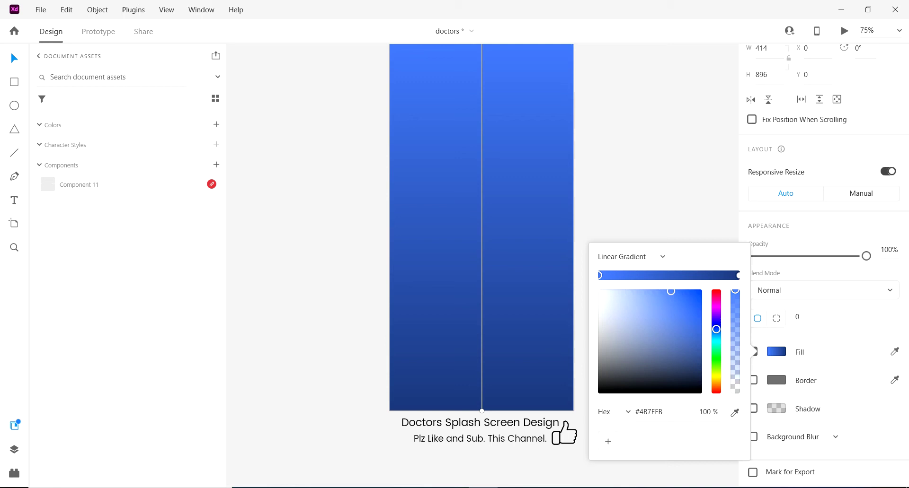
pyautogui.click(662, 276)
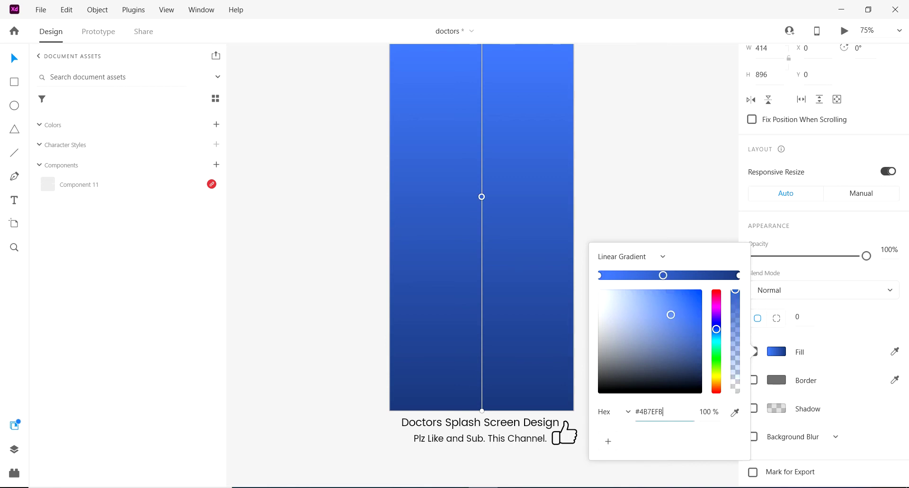
pyautogui.write('#2153CE')
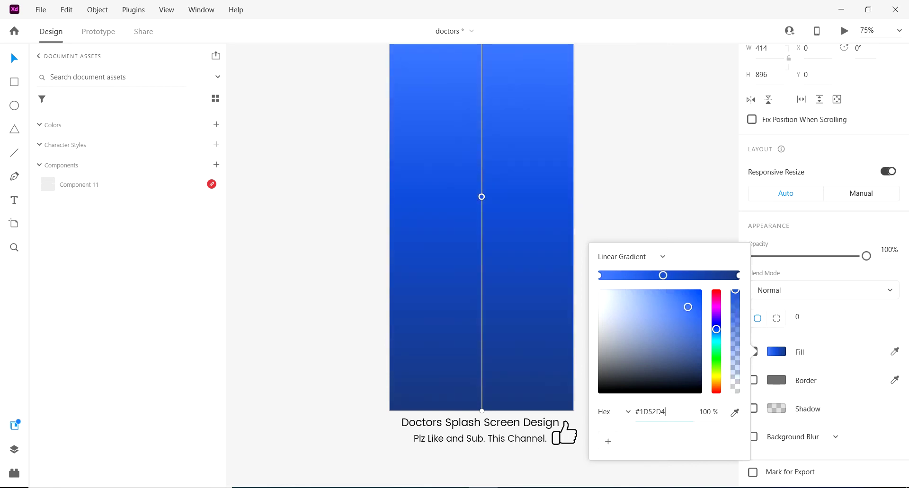
pyautogui.hotkey('ctrl', 'v')
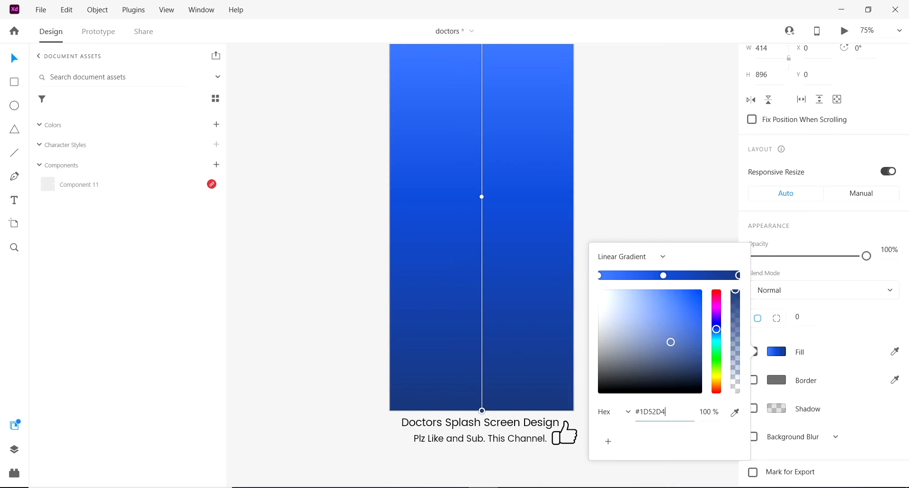
pyautogui.hotkey('ctrl', 'a')
pyautogui.write('#1944AF')
pyautogui.press('Escape')
# Zoom out to view the whole gradient artboard, then bring up the 07_june_work folder in File Explorer
pyautogui.hotkey('ctrl', '-')
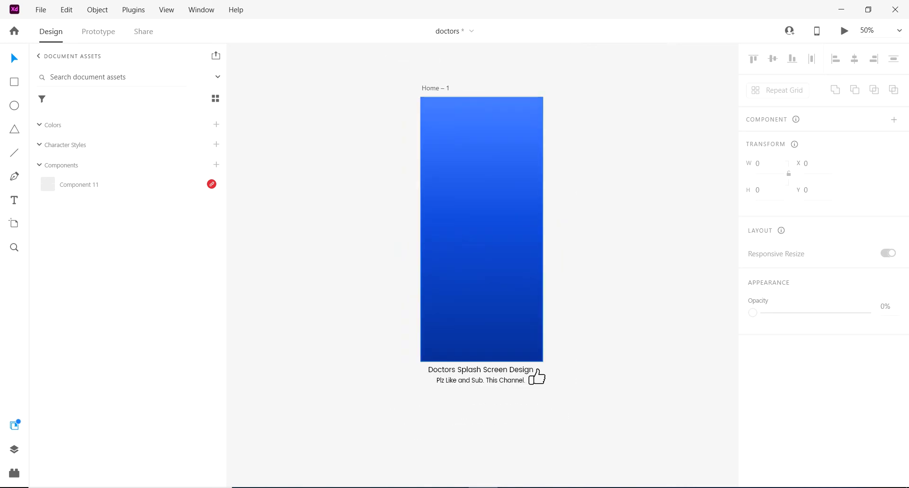
pyautogui.scroll(-3, 824, 265)
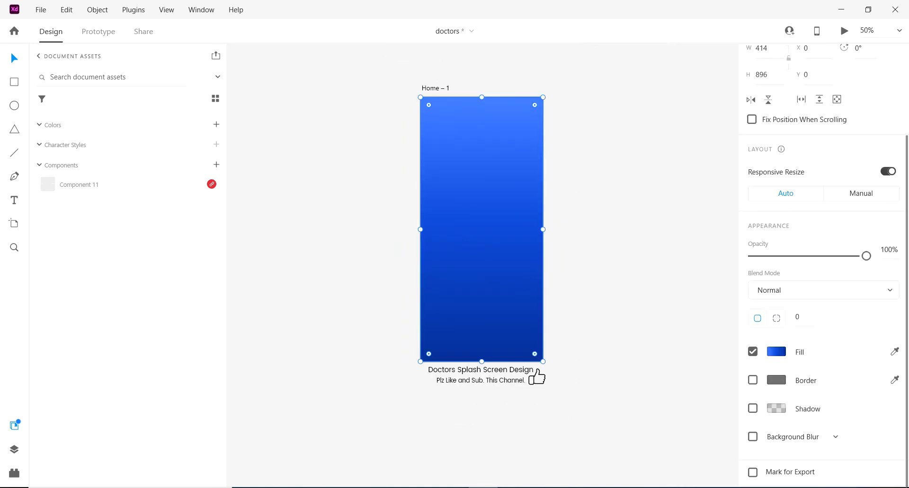
pyautogui.press('Escape')
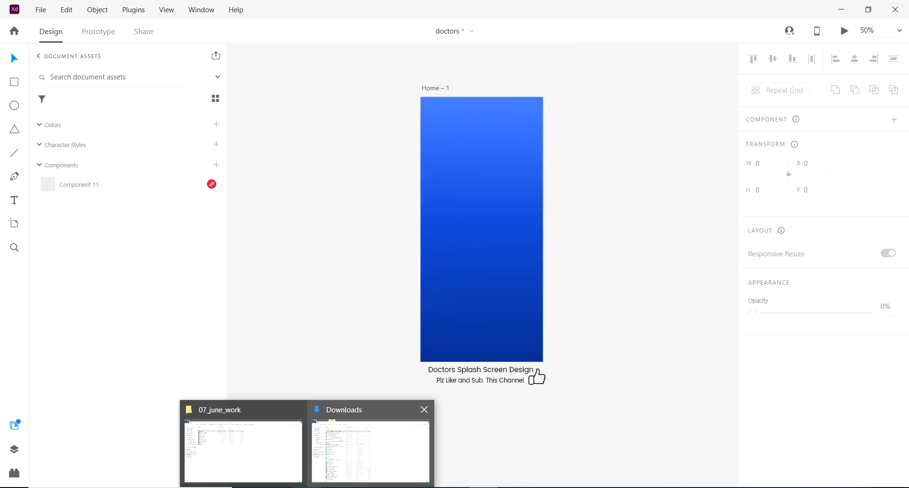
pyautogui.click(242, 440)
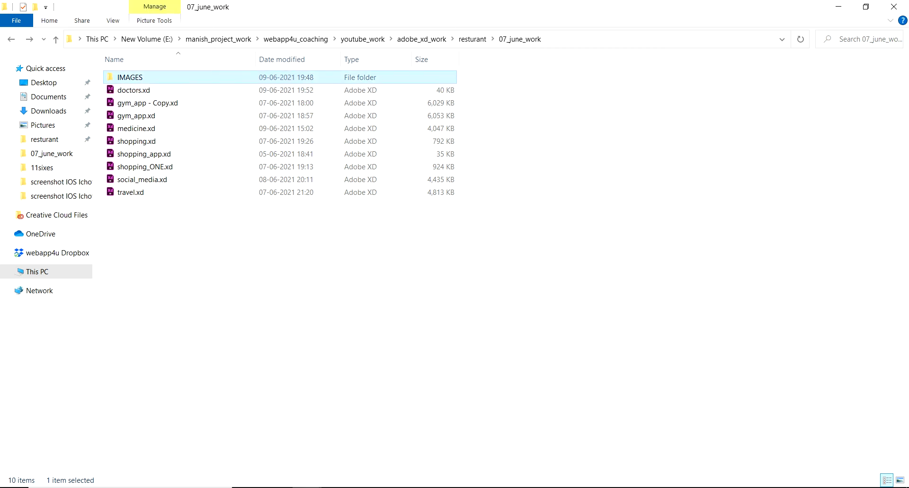
# Open IMAGES\doctors in 07_june_work and shrink the XD window to show the folder
pyautogui.doubleClick(199, 77)
pyautogui.doubleClick(134, 90)
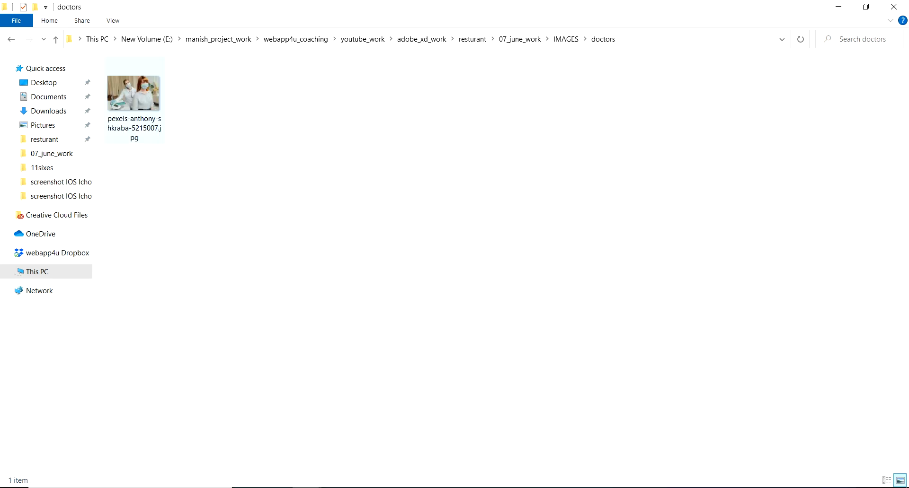
pyautogui.click(687, 39)
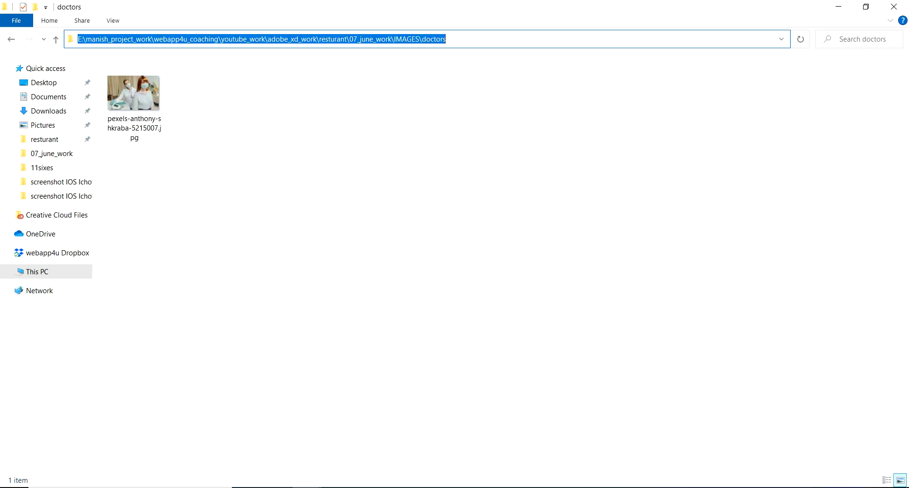
pyautogui.hotkey('alt', 'Tab')
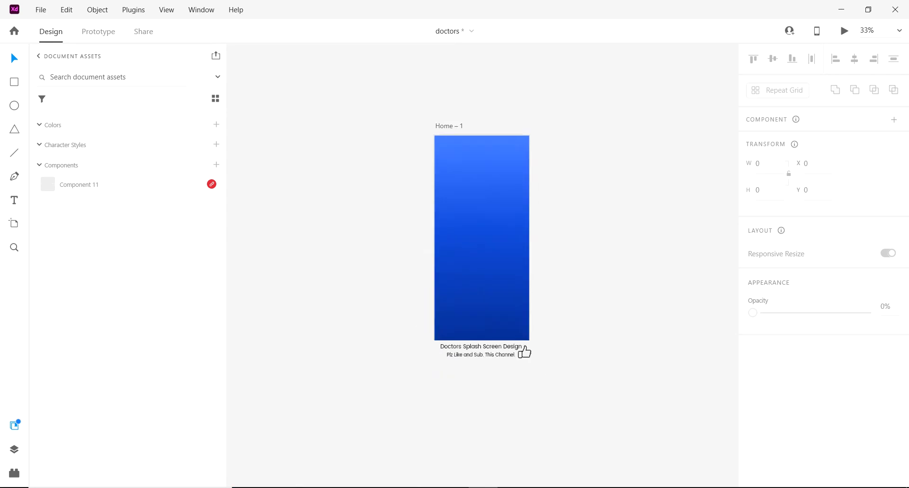
pyautogui.click(868, 9)
# Drag the doctor jpg onto Home – 1, resize it to 1346.83 × 898, and nudge it left
pyautogui.moveTo(134, 94); pyautogui.dragTo(629, 164)
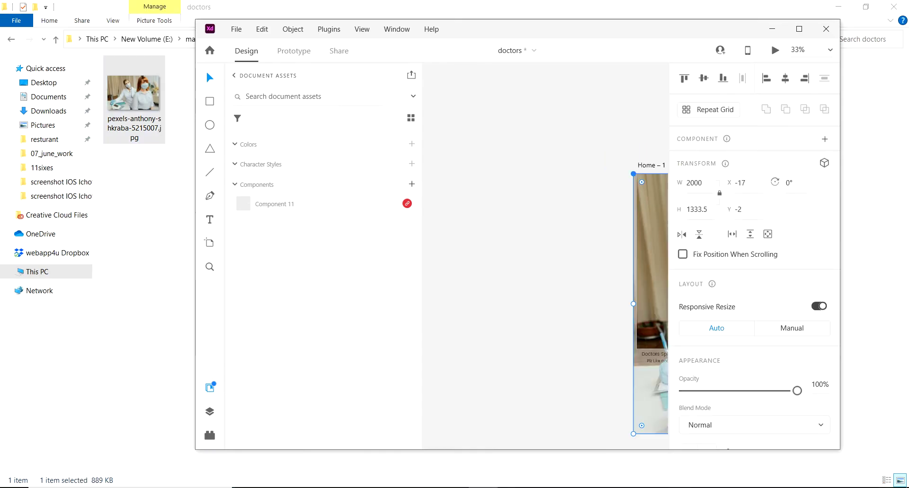
pyautogui.press('super+Up')
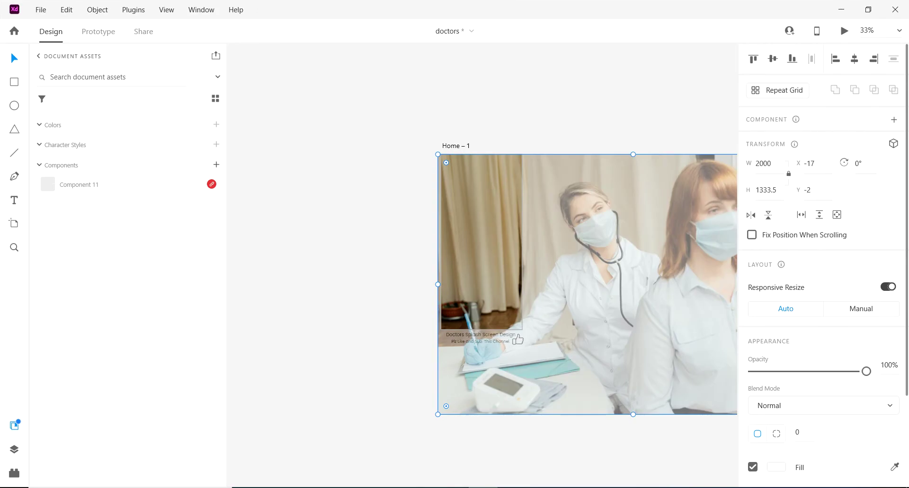
pyautogui.hotkey('ctrl', '-')
pyautogui.hotkey('ctrl', '-')
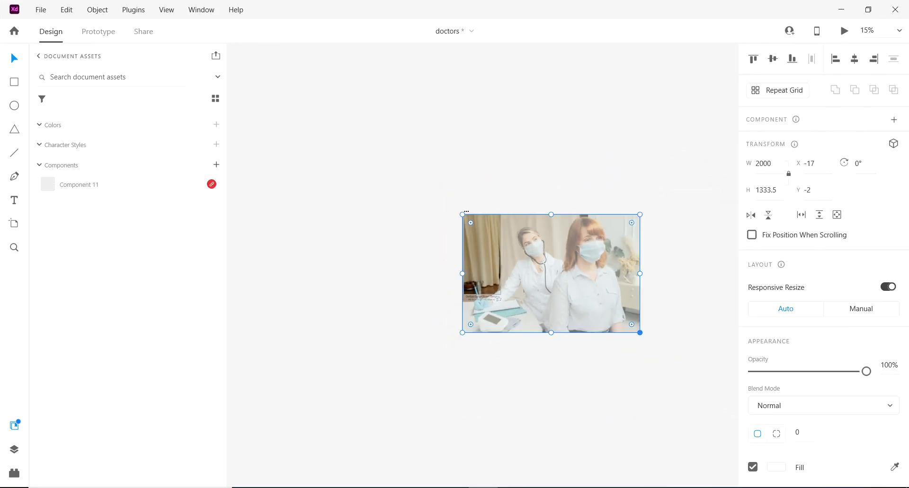
pyautogui.moveTo(639, 333); pyautogui.dragTo(581, 294)
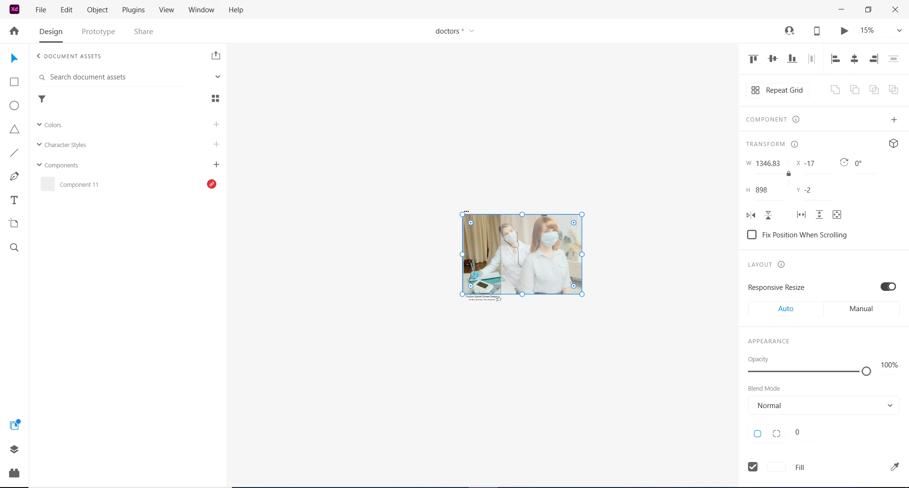
pyautogui.hotkey('ctrl', '+')
pyautogui.hotkey('ctrl', '+')
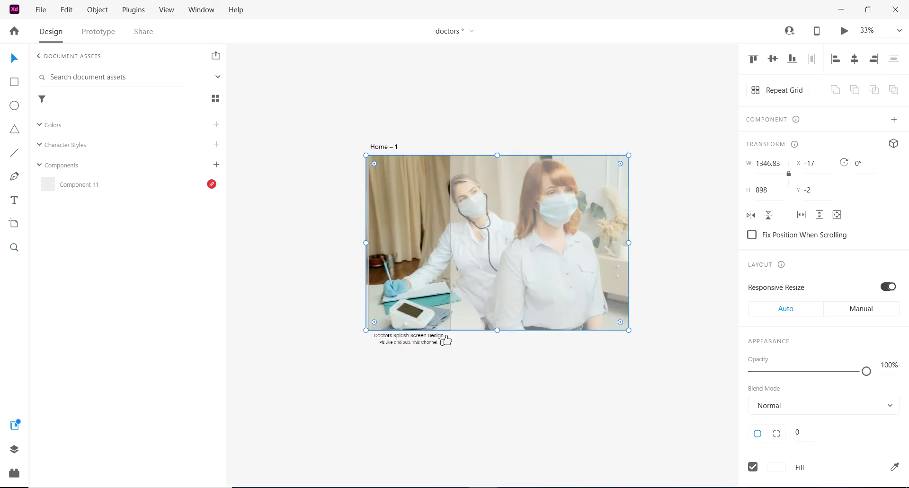
pyautogui.hotkey('shift', 'Left')
pyautogui.hotkey('shift', 'Left')
pyautogui.hotkey('shift', 'Left')
pyautogui.hotkey('shift', 'Left')
pyautogui.hotkey('shift', 'Left')
pyautogui.hotkey('shift', 'Left')
pyautogui.hotkey('shift', 'Left')
pyautogui.hotkey('shift', 'Left')
pyautogui.hotkey('shift', 'Left')
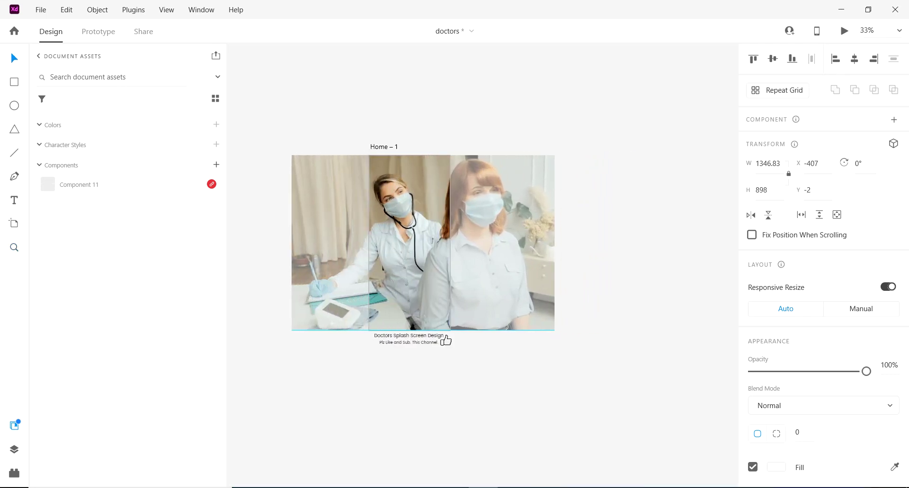
pyautogui.hotkey('shift', 'Left')
pyautogui.hotkey('shift', 'Left')
pyautogui.hotkey('shift', 'Left')
pyautogui.hotkey('shift', 'Right')
pyautogui.hotkey('shift', 'Right')
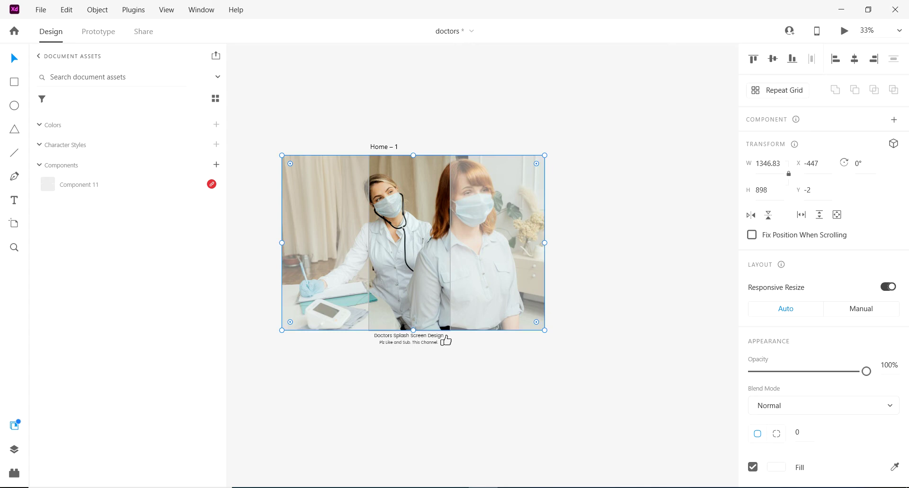
pyautogui.hotkey('shift', 'Left')
# Fade the photo to 10% opacity, shift it to X -387, and deselect it
pyautogui.moveTo(866, 372)
pyautogui.mouseDown()
pyautogui.moveTo(763, 372)
pyautogui.moveTo(777, 372)
pyautogui.mouseUp()
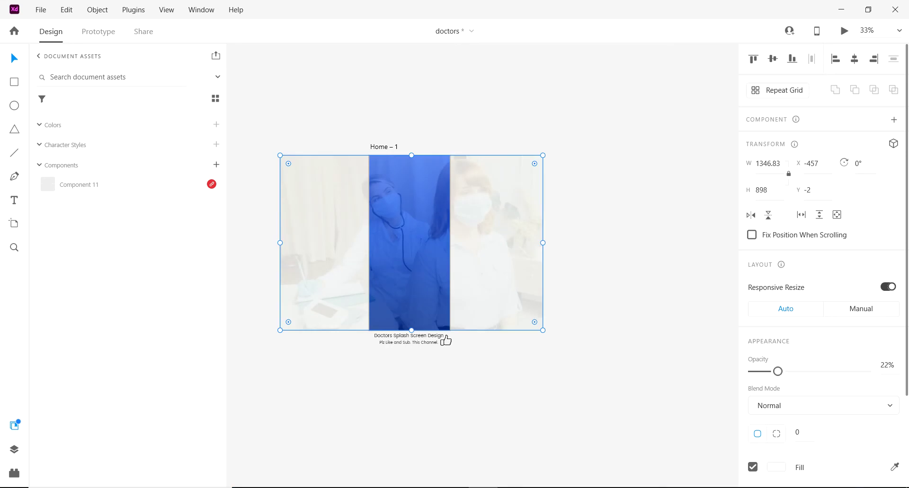
pyautogui.scroll(5, 337, 191)
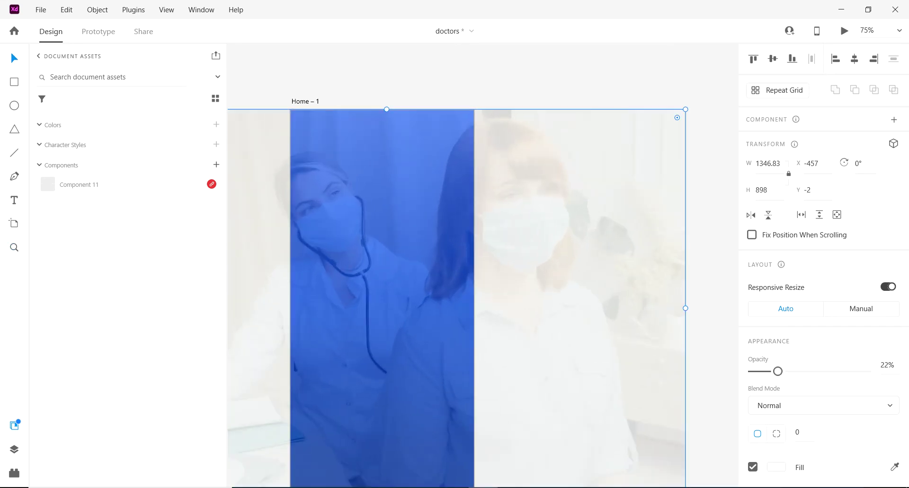
pyautogui.moveTo(778, 371); pyautogui.dragTo(764, 371)
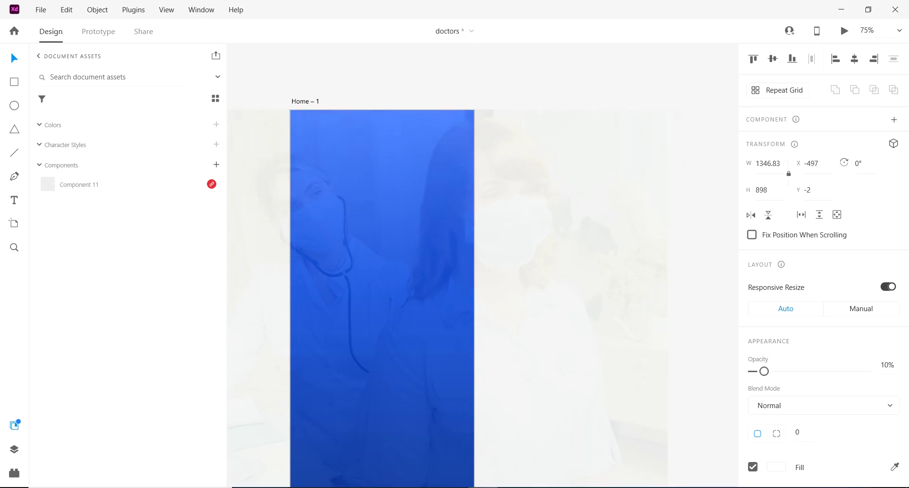
pyautogui.hotkey('shift', 'Left')
pyautogui.hotkey('shift', 'Left')
pyautogui.hotkey('shift', 'Left')
pyautogui.hotkey('shift', 'Left')
pyautogui.hotkey('shift', 'Left')
pyautogui.hotkey('shift', 'Left')
pyautogui.hotkey('shift', 'Right')
pyautogui.hotkey('shift', 'Right')
pyautogui.hotkey('shift', 'Right')
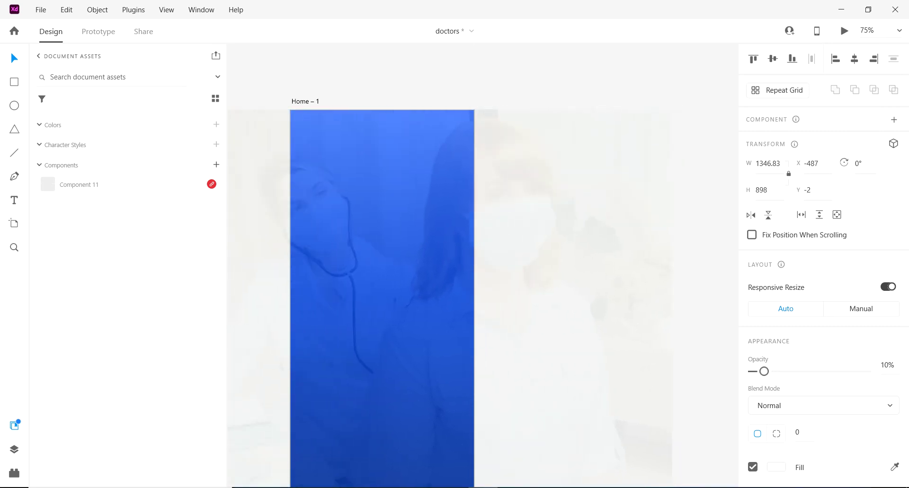
pyautogui.hotkey('shift', 'Right')
pyautogui.hotkey('shift', 'Right')
pyautogui.hotkey('shift', 'Right')
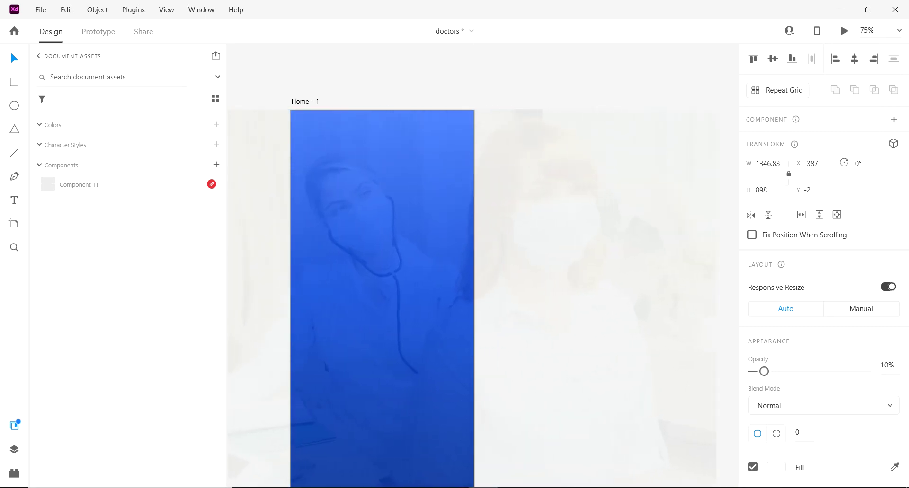
pyautogui.press('Escape')
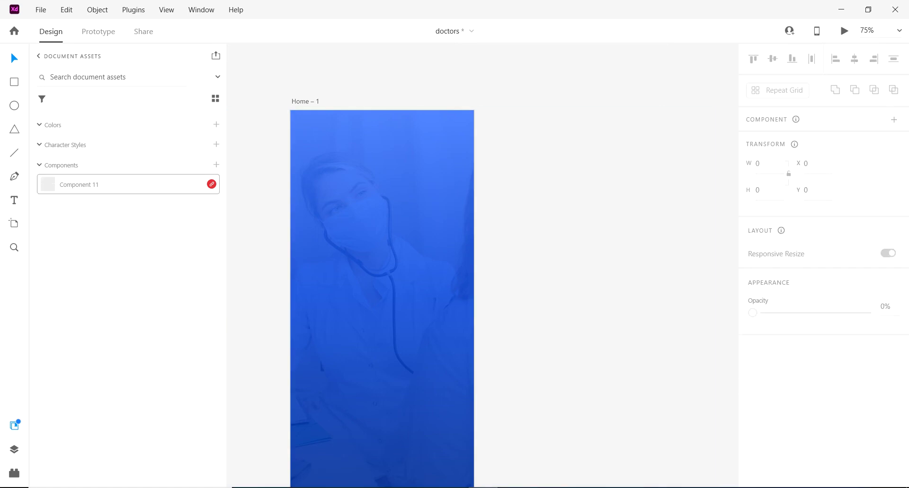
# Add a DOCTORS4U text box at size 40 with white #FFFFFF fill
pyautogui.press('t')
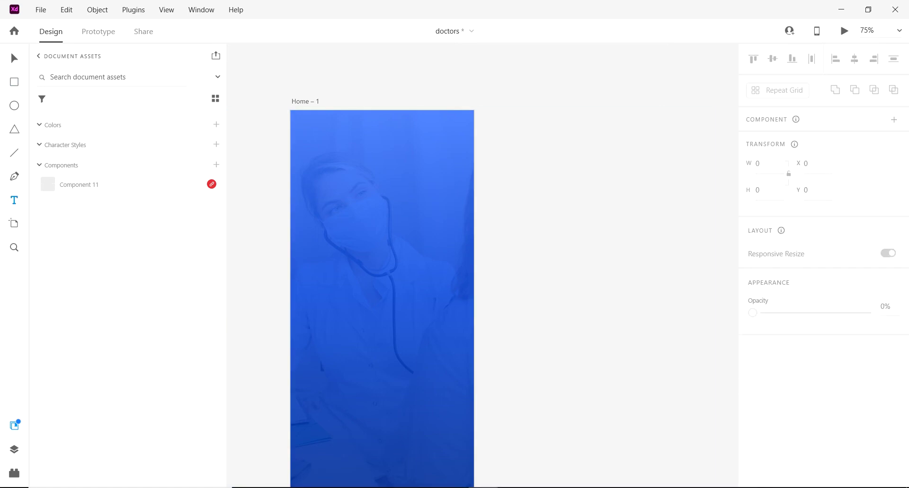
pyautogui.click(340, 326)
pyautogui.write('DOCTORS4U')
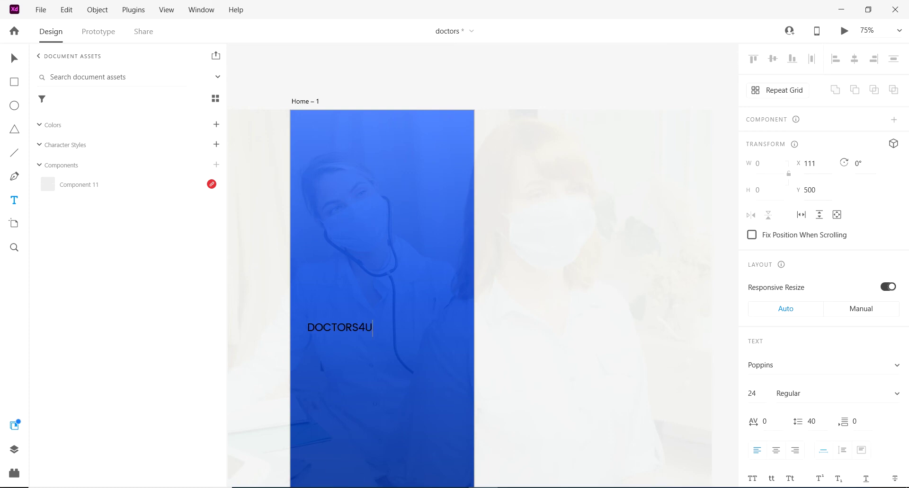
pyautogui.hotkey('ctrl', 'a')
pyautogui.click(751, 393)
pyautogui.press('Return')
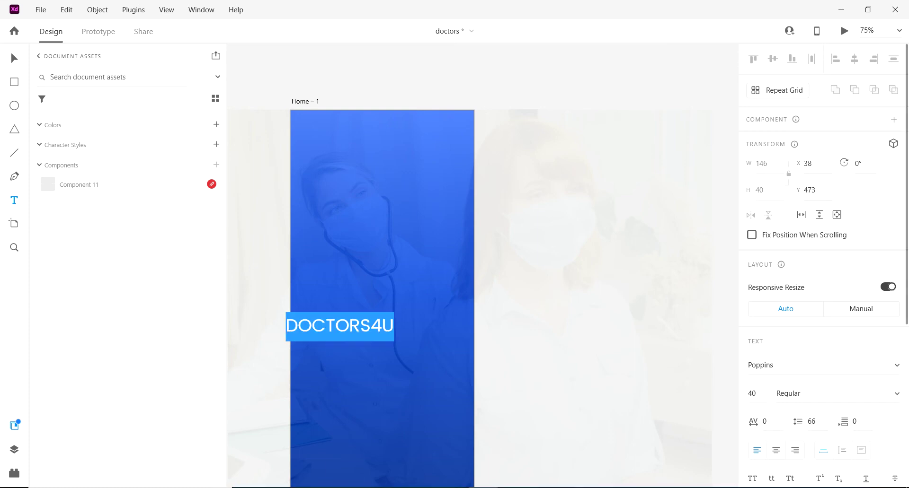
pyautogui.scroll(-5, 823, 265)
pyautogui.click(776, 352)
pyautogui.write('ffffff')
pyautogui.press('Escape')
pyautogui.press('Escape')
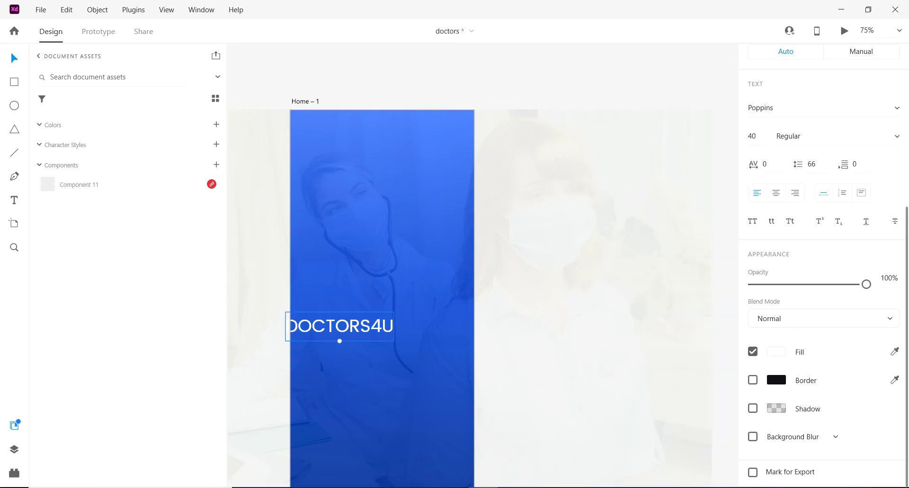
# Centre the title horizontally, enlarge it to size 44, and lower it slightly
pyautogui.moveTo(340, 326); pyautogui.dragTo(377, 329)
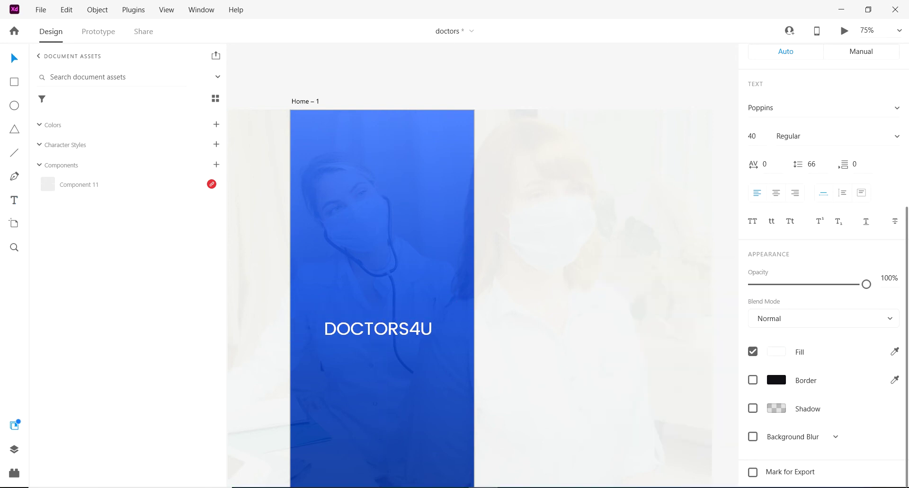
pyautogui.click(377, 329)
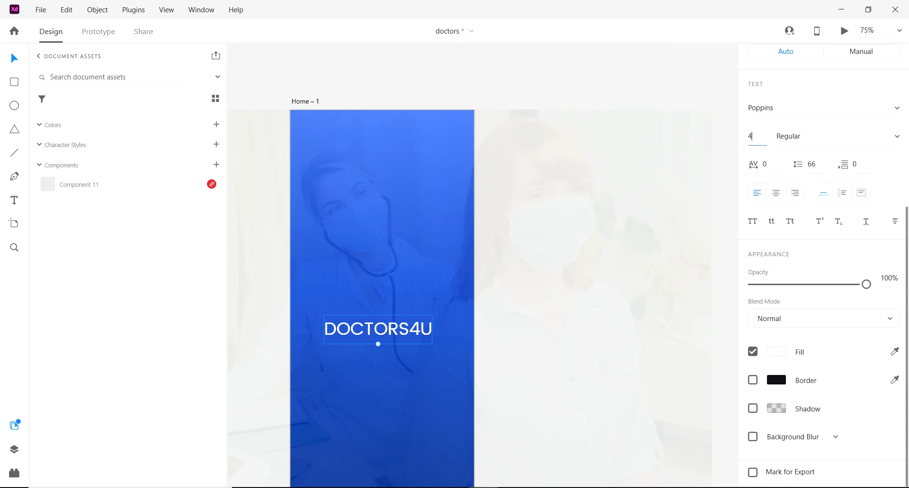
pyautogui.write('4')
pyautogui.press('Return')
pyautogui.moveTo(383, 328); pyautogui.dragTo(382, 341)
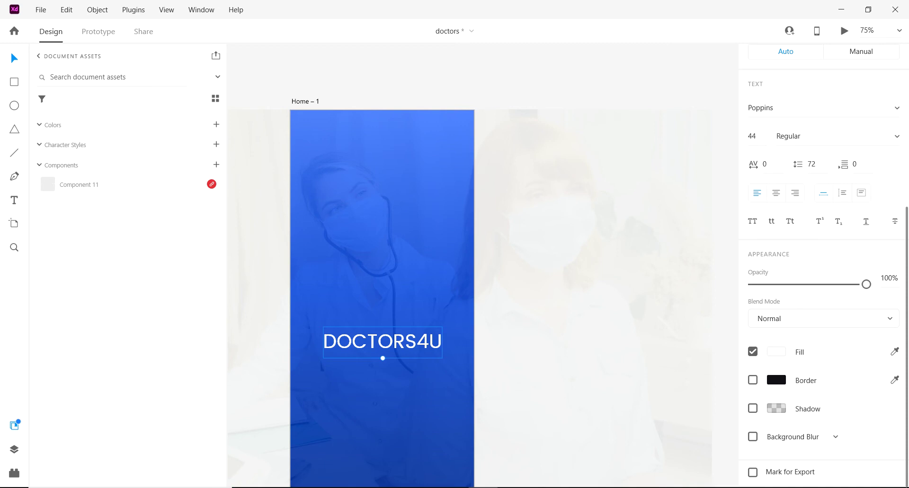
pyautogui.press('Escape')
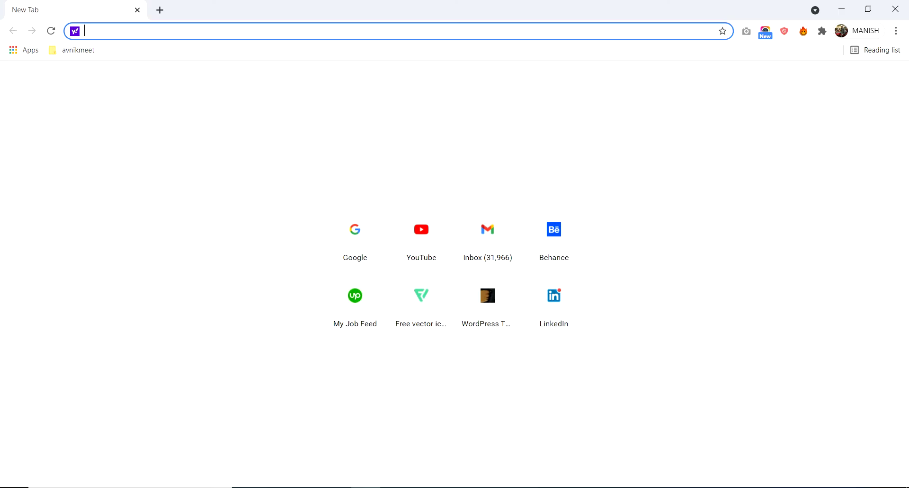
# Go to flaticon.com, search for DOCTOR, and browse the icon results
pyautogui.write('FLATicon.com')
pyautogui.press('Return')
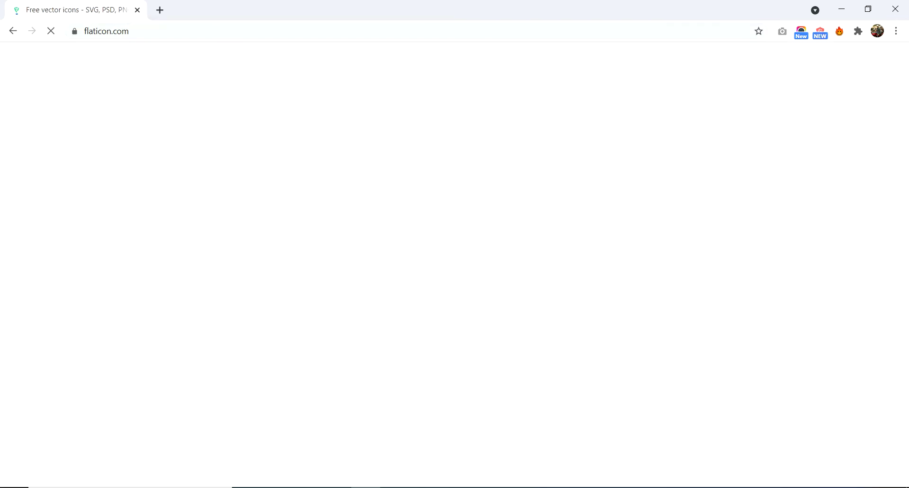
pyautogui.write('DOCTOR')
pyautogui.press('Return')
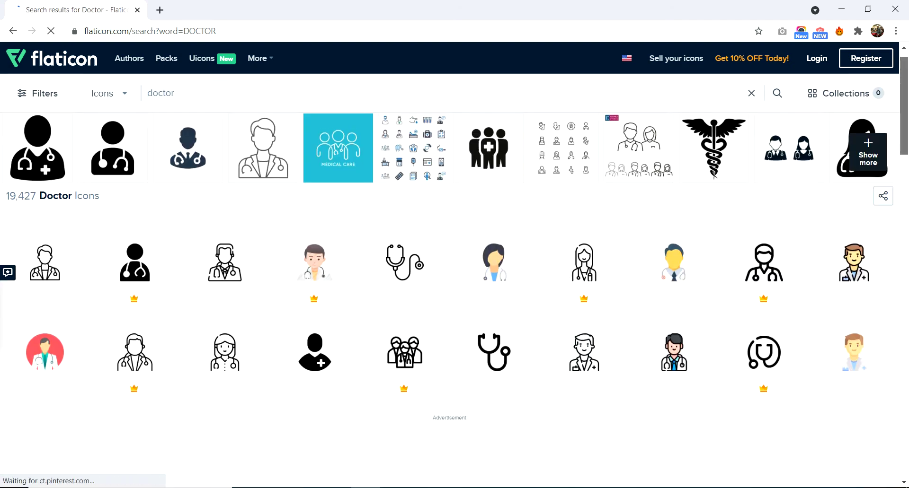
pyautogui.scroll(-3, 455, 284)
pyautogui.scroll(-3, 454, 284)
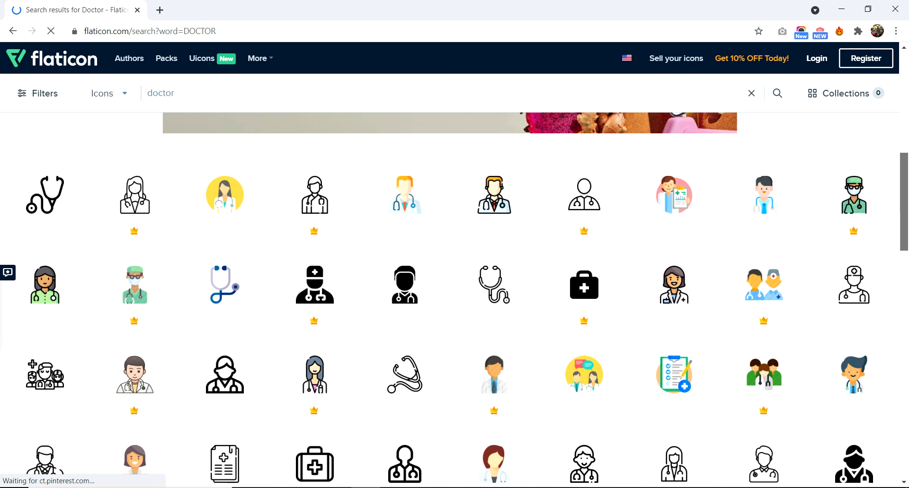
pyautogui.scroll(-1, 454, 284)
pyautogui.scroll(-1, 454, 284)
pyautogui.scroll(-2, 455, 284)
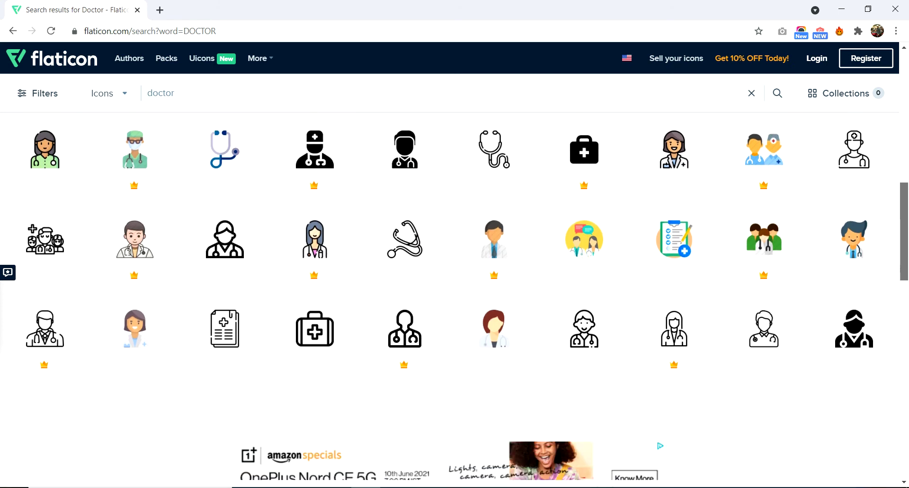
pyautogui.scroll(-1, 454, 283)
pyautogui.scroll(-2, 454, 284)
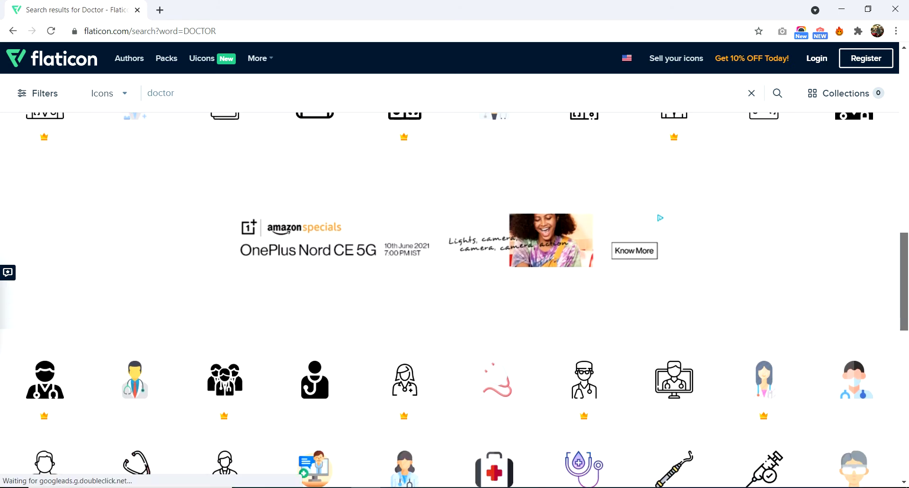
pyautogui.scroll(-1, 454, 284)
pyautogui.scroll(2, 455, 284)
pyautogui.scroll(-1, 454, 283)
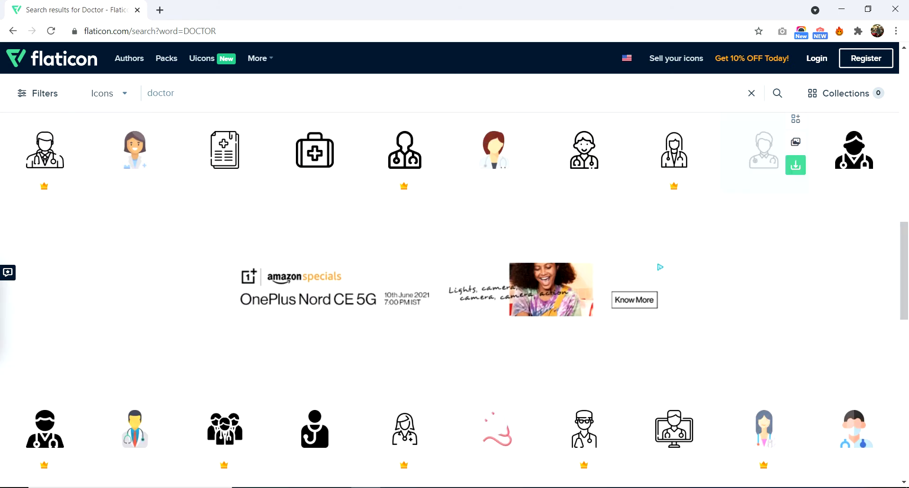
pyautogui.scroll(-9, 454, 300)
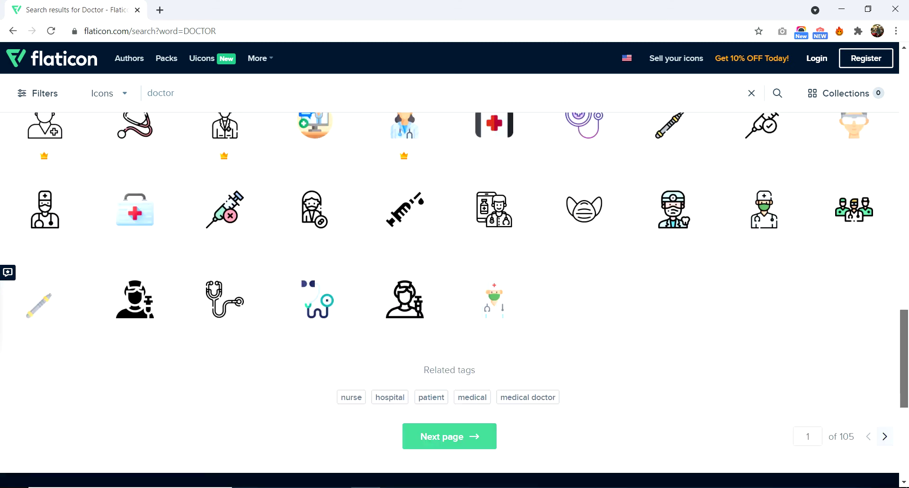
pyautogui.scroll(5, 455, 300)
pyautogui.scroll(10, 454, 300)
pyautogui.scroll(-2, 454, 300)
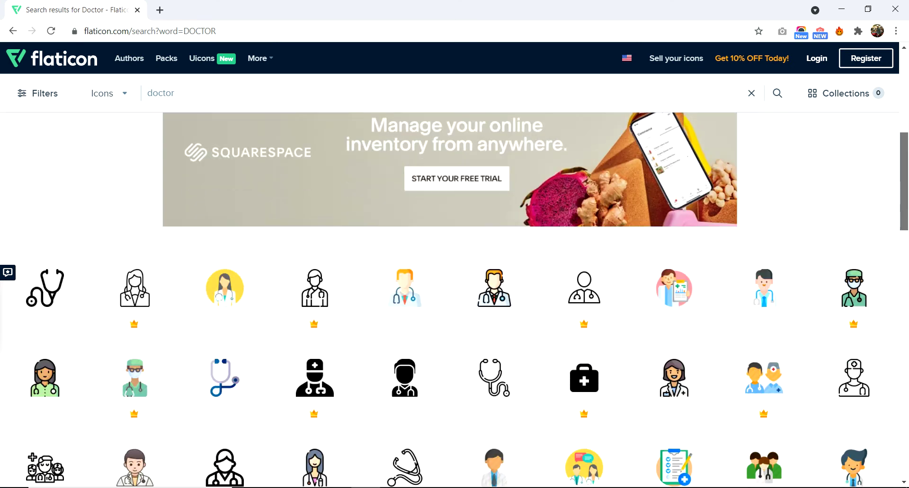
pyautogui.scroll(-1, 455, 300)
pyautogui.scroll(-3, 853, 239)
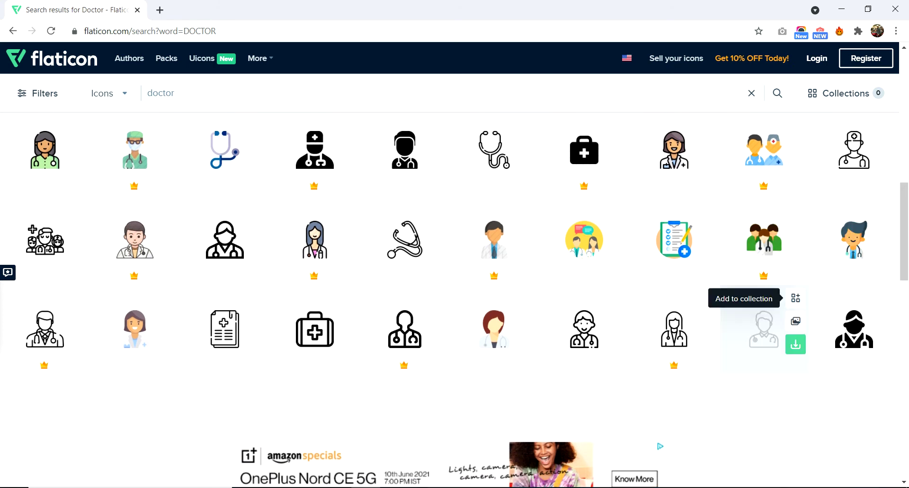
# Download the outlined doctor icon as SVG and drag doctor.svg onto the XD canvas
pyautogui.click(795, 345)
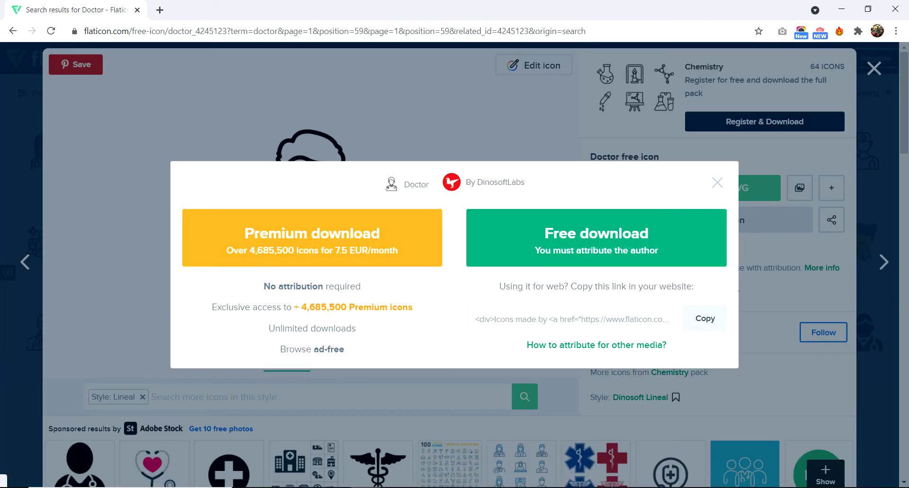
pyautogui.click(595, 238)
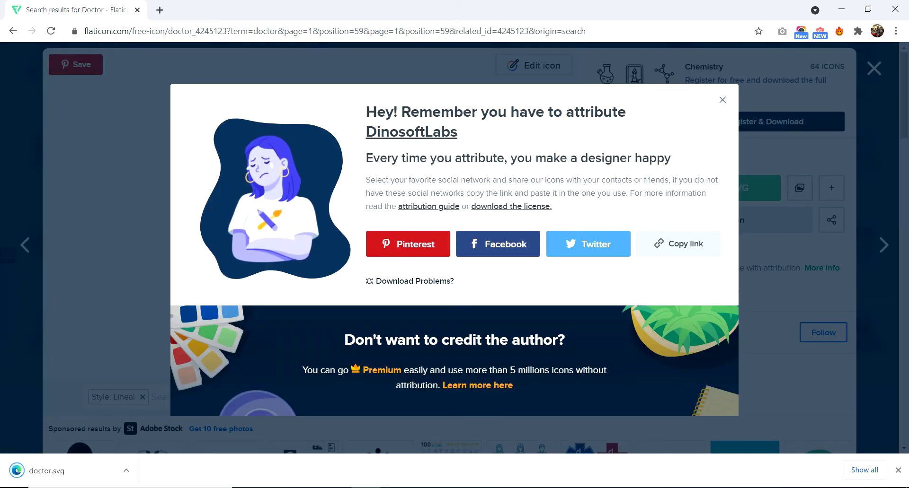
pyautogui.hotkey('ctrl', 'j')
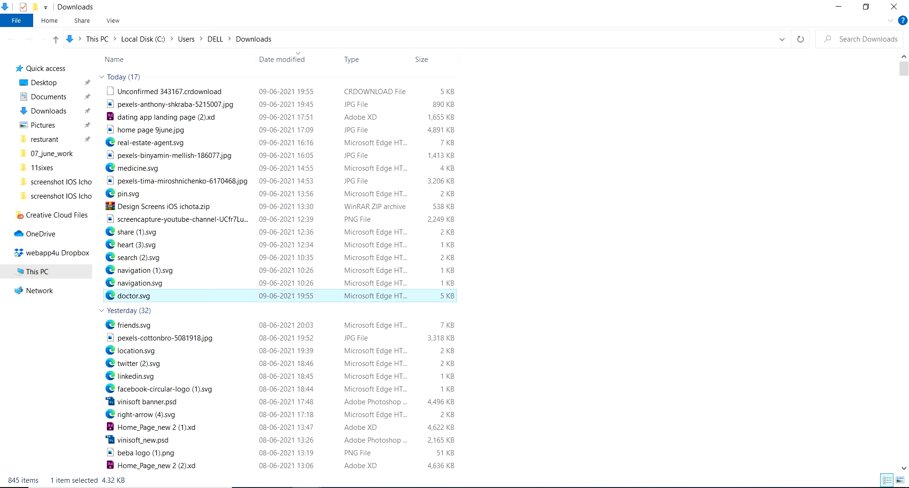
pyautogui.hotkey('alt', 'd')
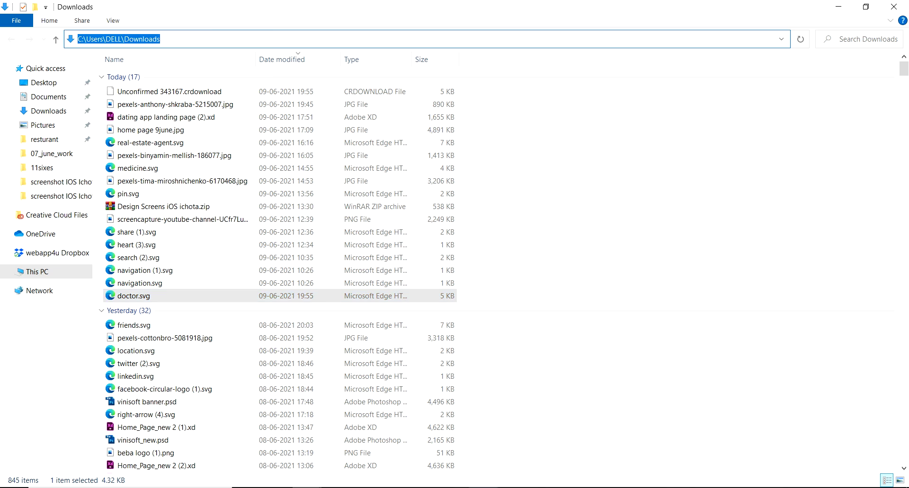
pyautogui.hotkey('alt', 'Tab')
pyautogui.hotkey('ctrl', '-')
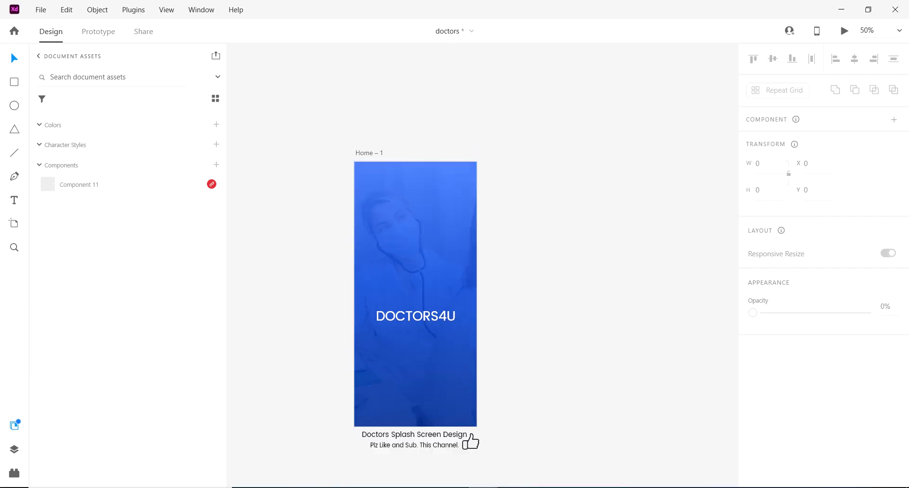
pyautogui.press('super+Down')
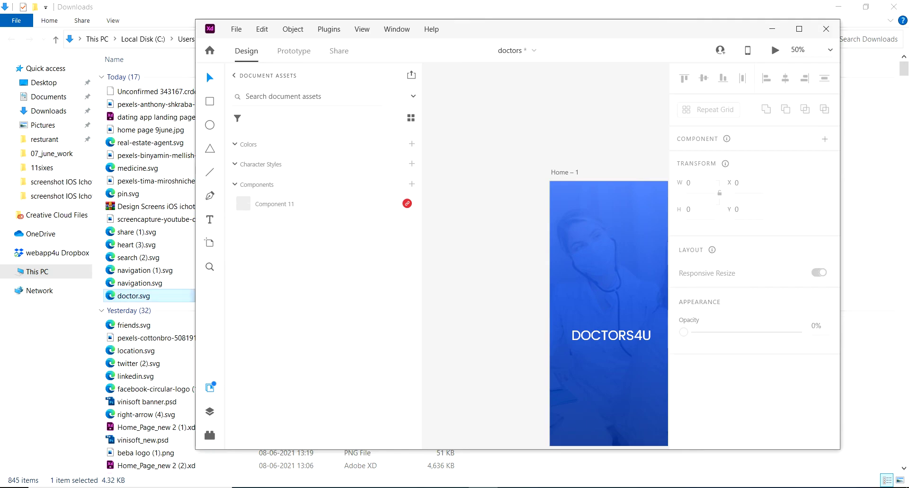
pyautogui.moveTo(133, 296); pyautogui.dragTo(489, 106)
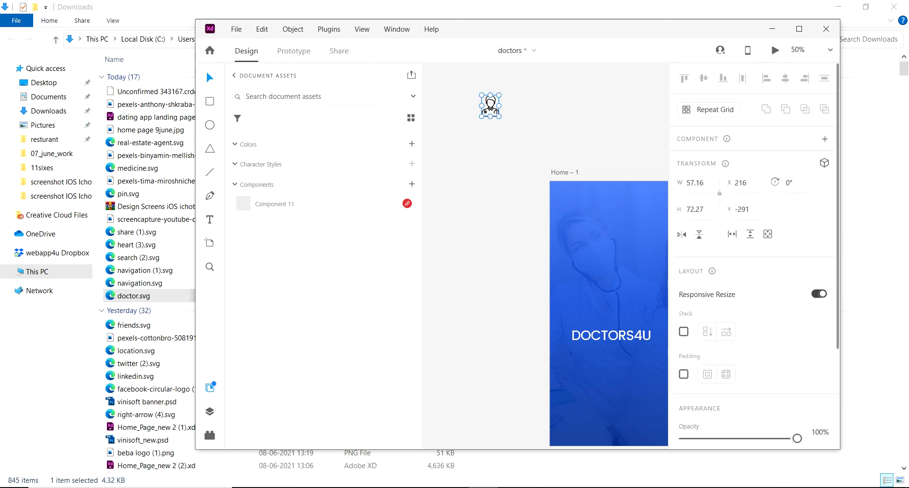
# Maximise XD and move the doctor icon onto the artboard above the title
pyautogui.press('super+Up')
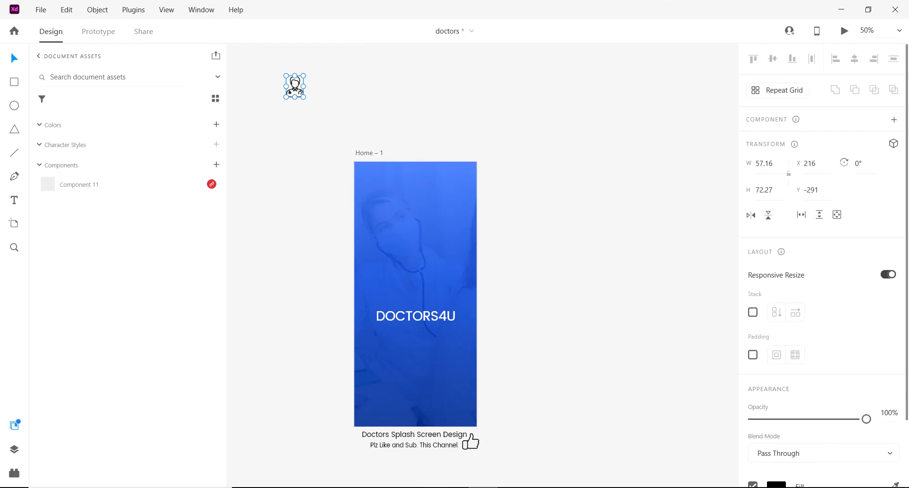
pyautogui.moveTo(294, 89); pyautogui.dragTo(295, 122)
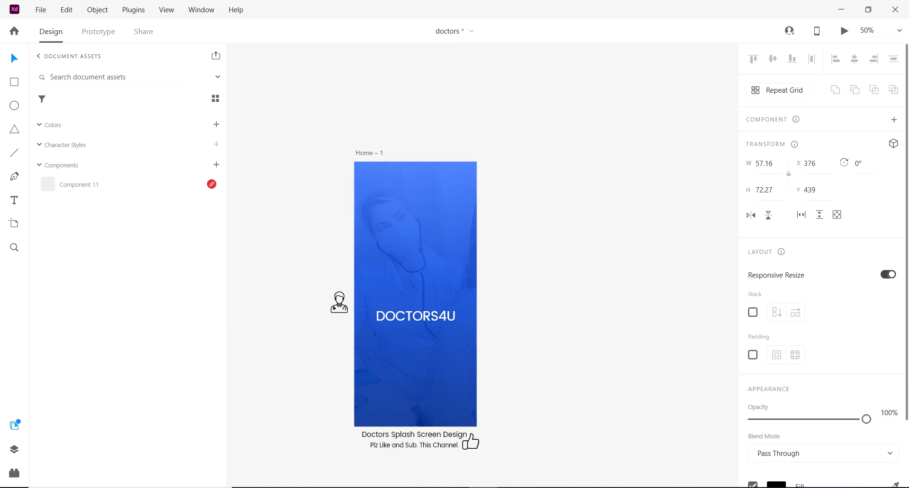
pyautogui.moveTo(339, 303); pyautogui.dragTo(377, 303)
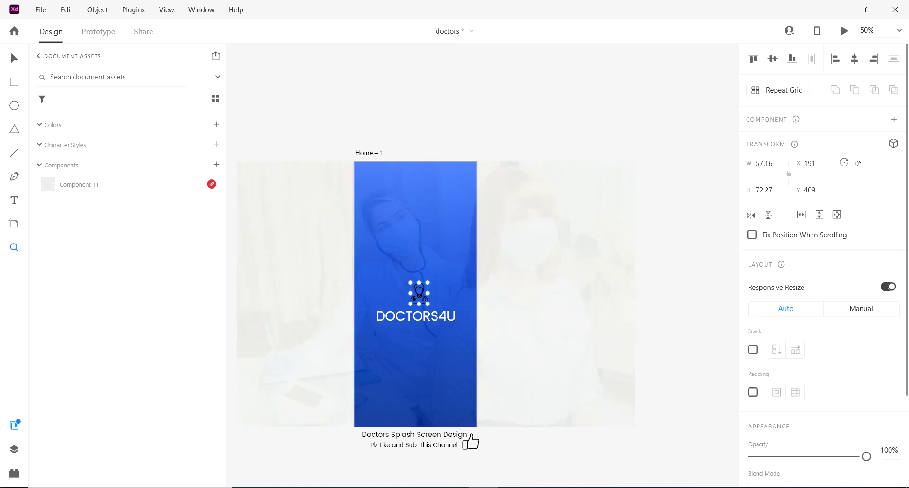
pyautogui.hotkey('ctrl', '=')
pyautogui.hotkey('ctrl', '=')
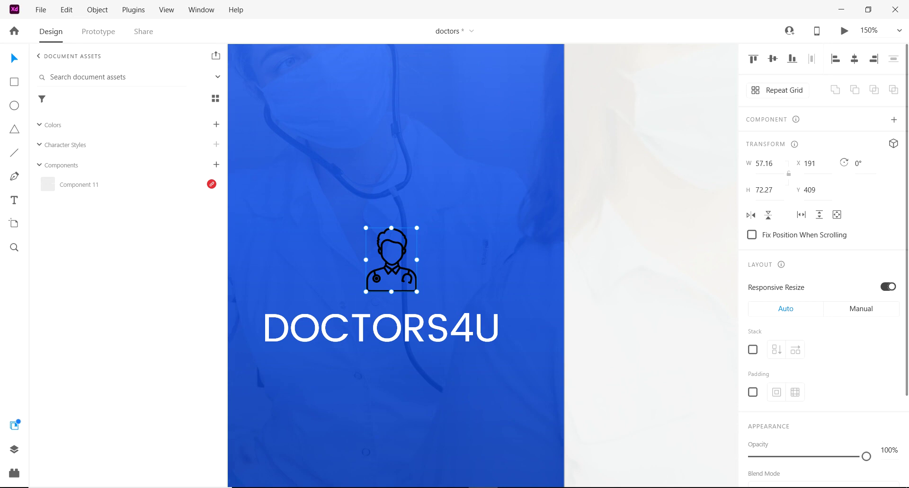
pyautogui.scroll(-3, 821, 265)
# Fill the doctor icon with #FFFFFF and nudge it slightly down and left
pyautogui.click(776, 409)
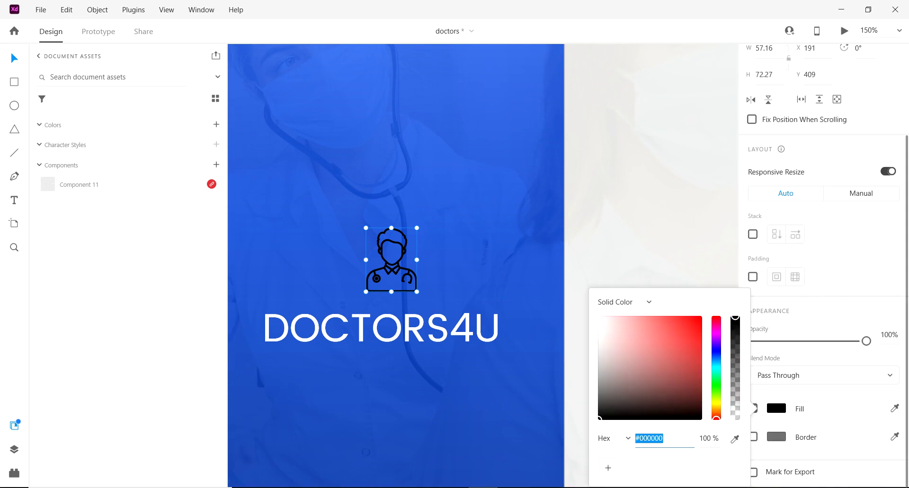
pyautogui.write('ffffff')
pyautogui.press('Return')
pyautogui.press('Escape')
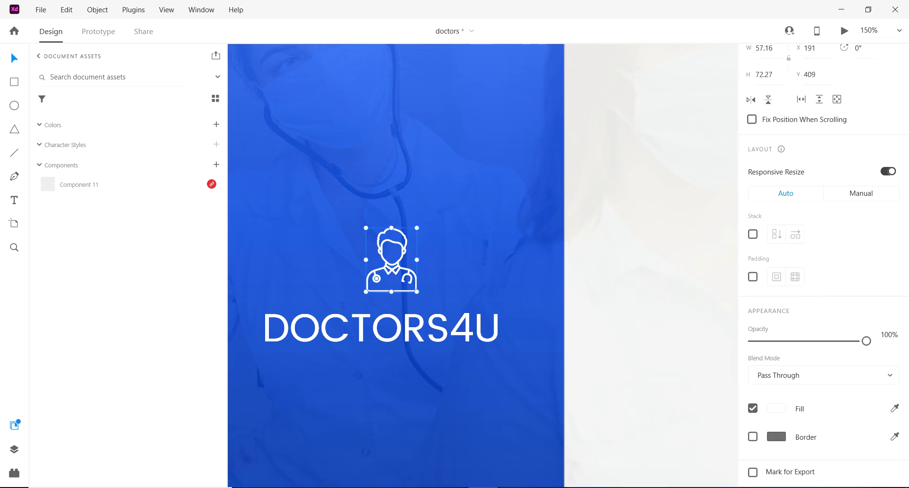
pyautogui.hotkey('shift', 'Down')
pyautogui.press('Left')
pyautogui.press('Left')
pyautogui.press('Left')
pyautogui.press('Left')
pyautogui.press('Down')
pyautogui.press('Left')
pyautogui.press('Down')
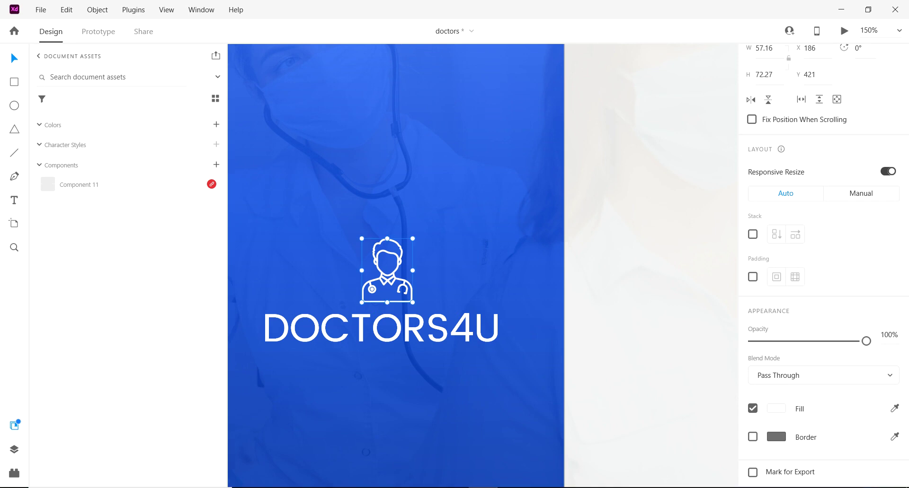
pyautogui.hotkey('ctrl', '1')
pyautogui.press('r')
pyautogui.moveTo(292, 192)
pyautogui.mouseDown()
pyautogui.moveTo(414, 395)
pyautogui.moveTo(403, 394)
pyautogui.mouseUp()
pyautogui.moveTo(350, 293); pyautogui.dragTo(482, 291)
pyautogui.press('v')
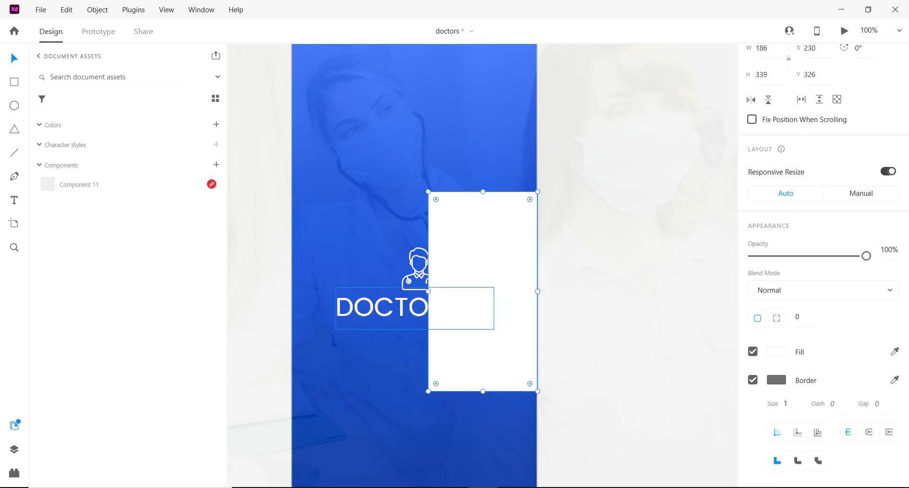
pyautogui.moveTo(416, 267); pyautogui.dragTo(410, 267)
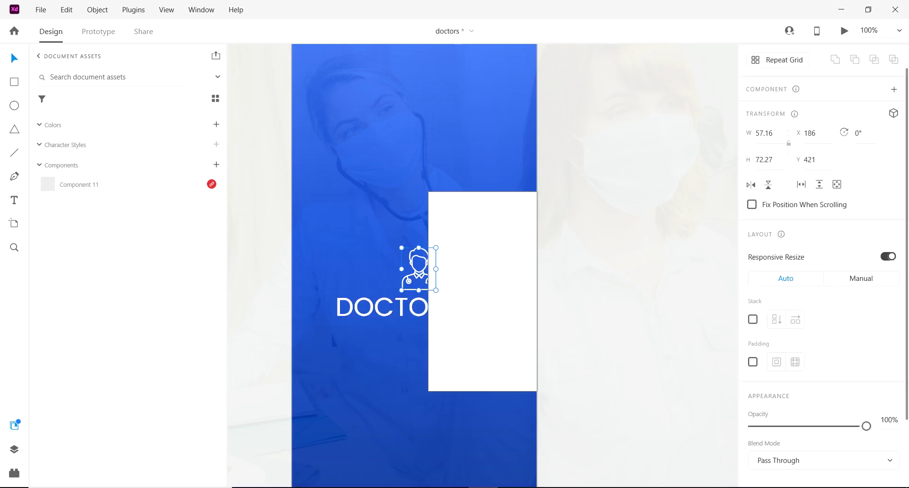
pyautogui.click(483, 291)
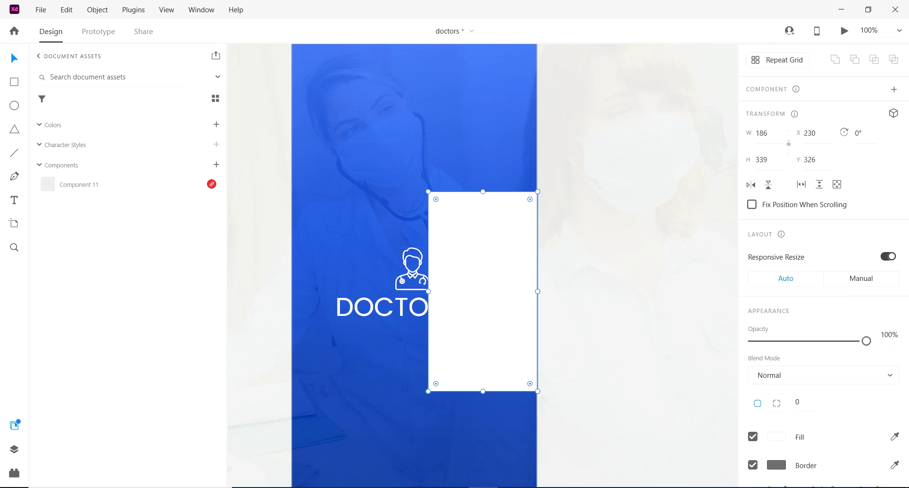
pyautogui.moveTo(482, 292); pyautogui.dragTo(346, 293)
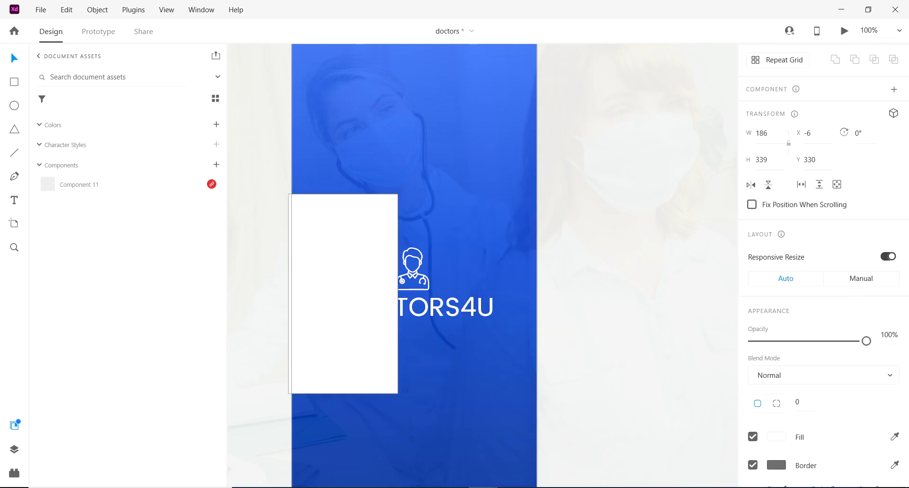
pyautogui.moveTo(401, 293)
pyautogui.mouseDown()
pyautogui.moveTo(326, 293)
pyautogui.moveTo(517, 293)
pyautogui.mouseUp()
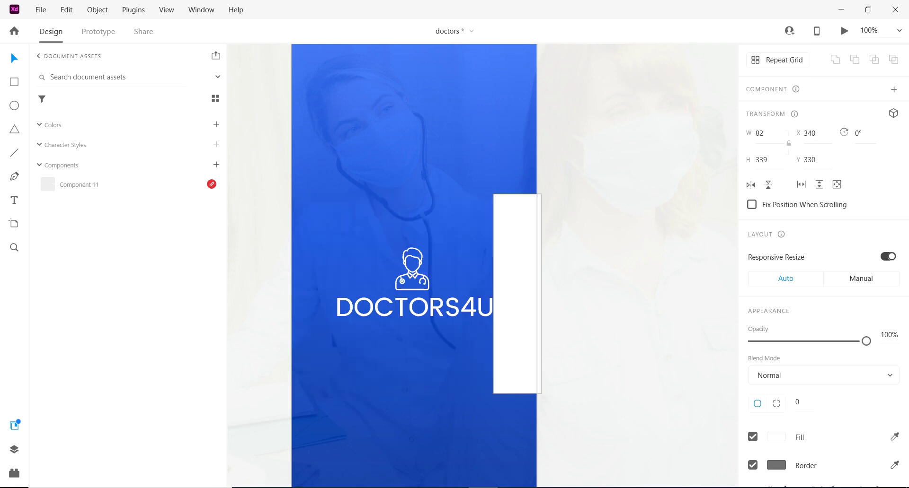
pyautogui.hotkey('ctrl', '-')
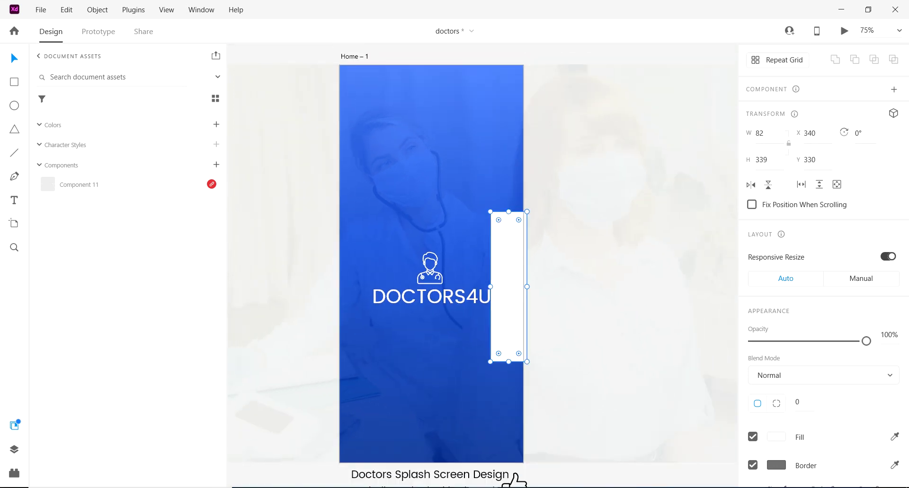
pyautogui.press('z')
pyautogui.hotkey('ctrl', '+')
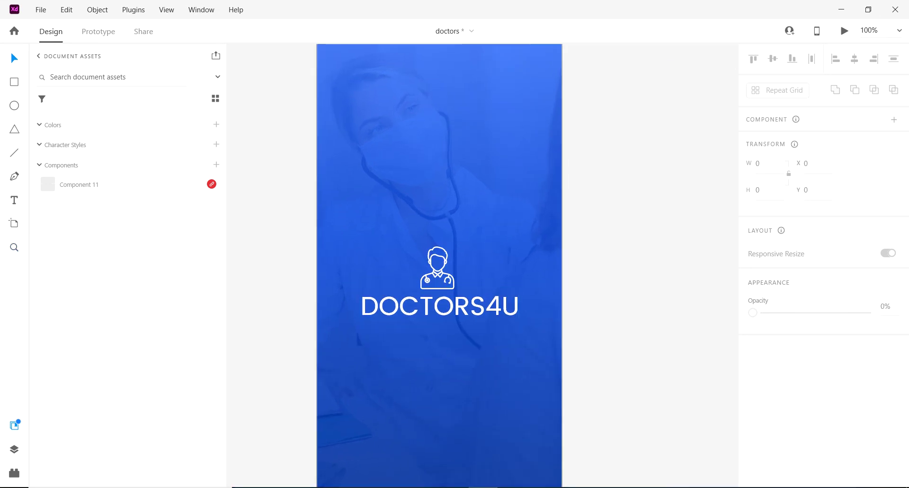
pyautogui.hotkey('ctrl', '-')
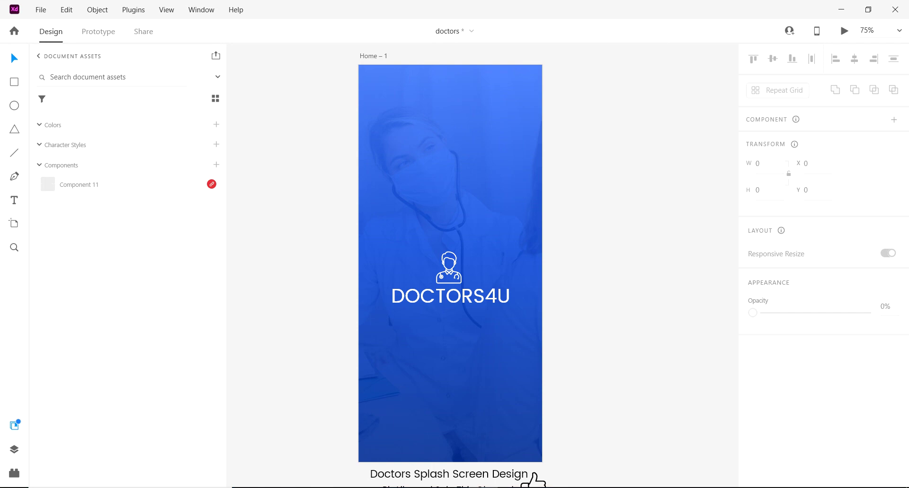
pyautogui.scroll(-2, 485, 265)
pyautogui.press('z')
pyautogui.click(389, 433)
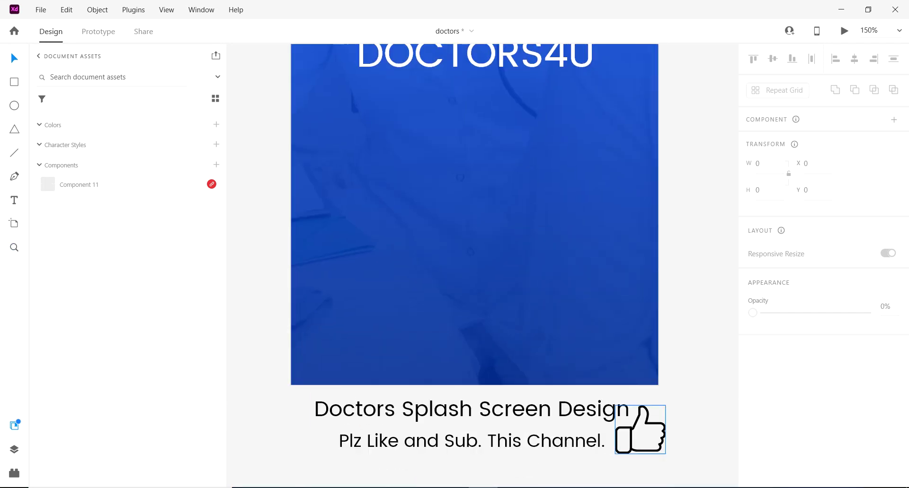
pyautogui.rightClick(637, 420)
pyautogui.click(658, 379)
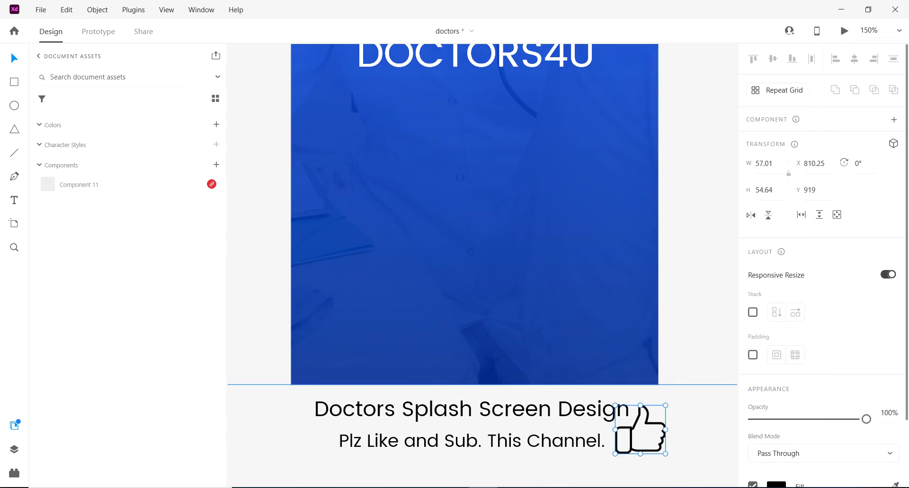
pyautogui.press('Escape')
pyautogui.hotkey('ctrl', '-')
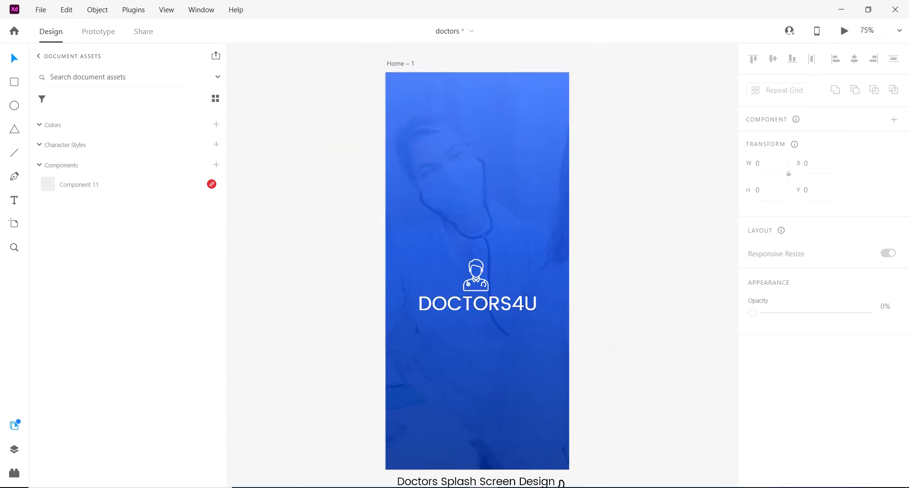
pyautogui.press('e')
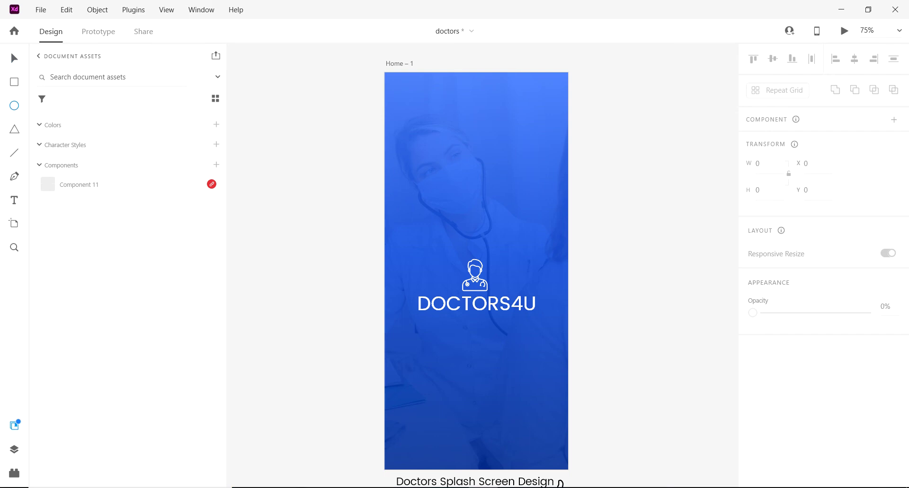
# Draw a 204 × 204 white circle over the top-right corner, borderless at 9% opacity
pyautogui.moveTo(500, 77); pyautogui.dragTo(589, 166)
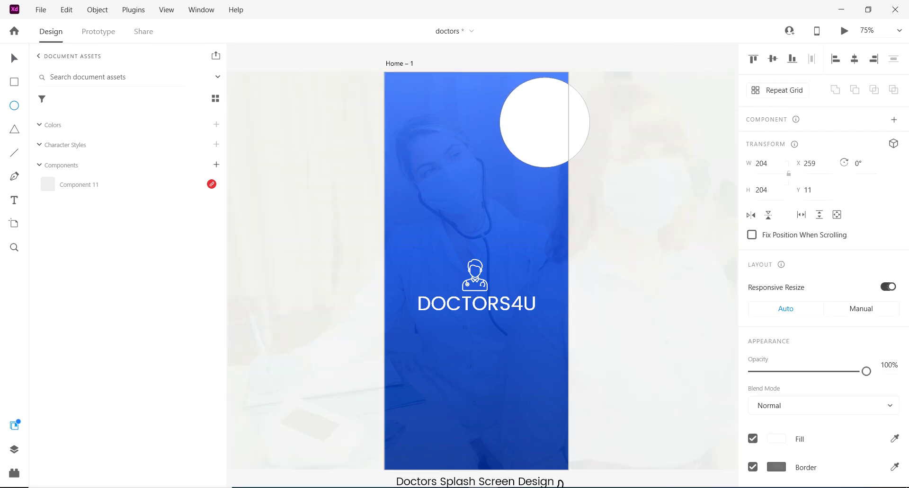
pyautogui.moveTo(545, 122); pyautogui.dragTo(573, 90)
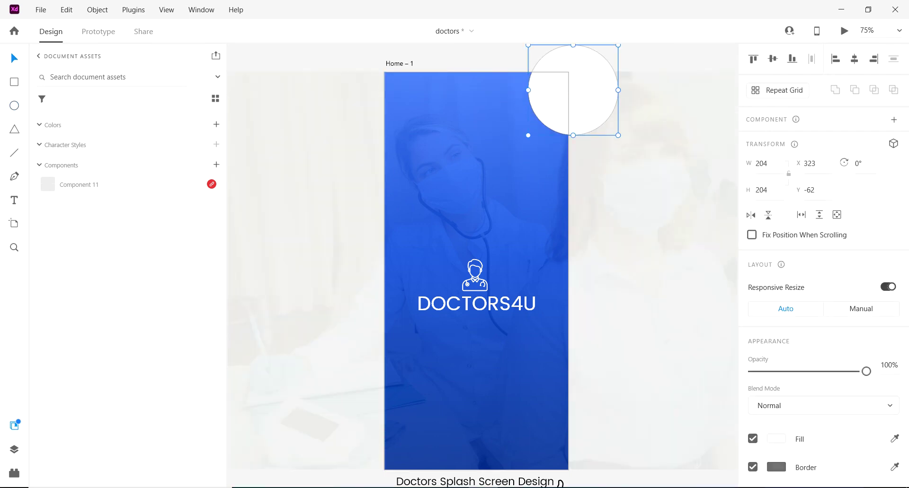
pyautogui.click(752, 467)
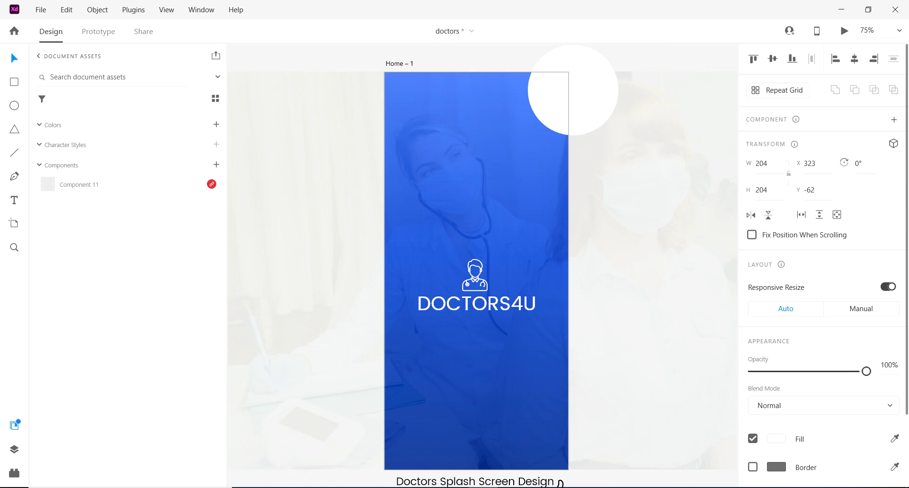
pyautogui.moveTo(866, 371); pyautogui.dragTo(762, 372)
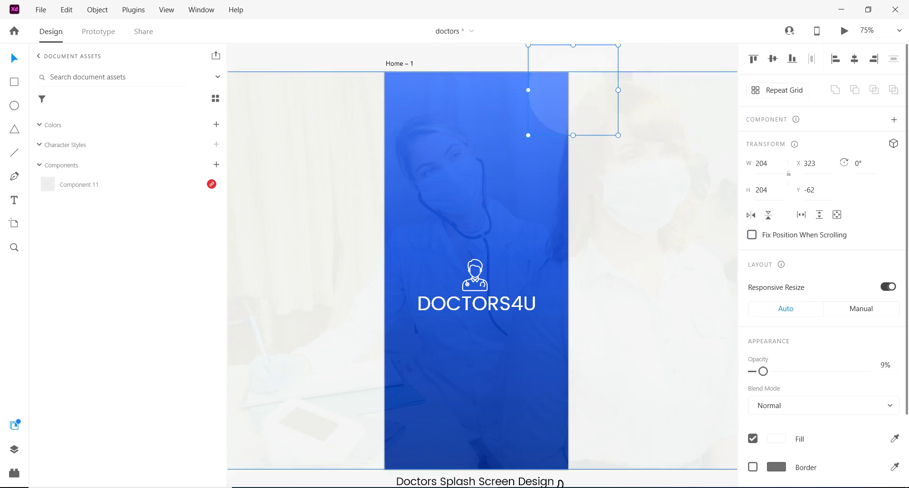
pyautogui.press('Escape')
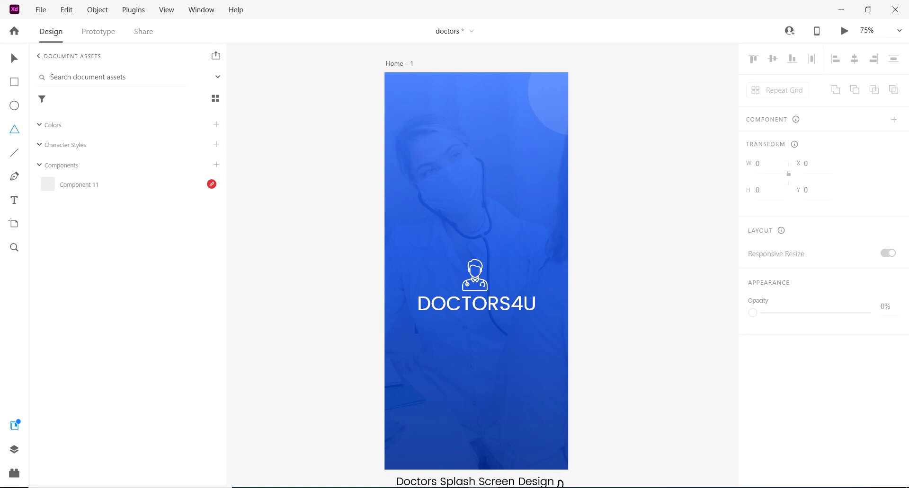
# Draw a small borderless, faint white triangle and place it below the corner circle
pyautogui.moveTo(410, 331); pyautogui.dragTo(435, 353)
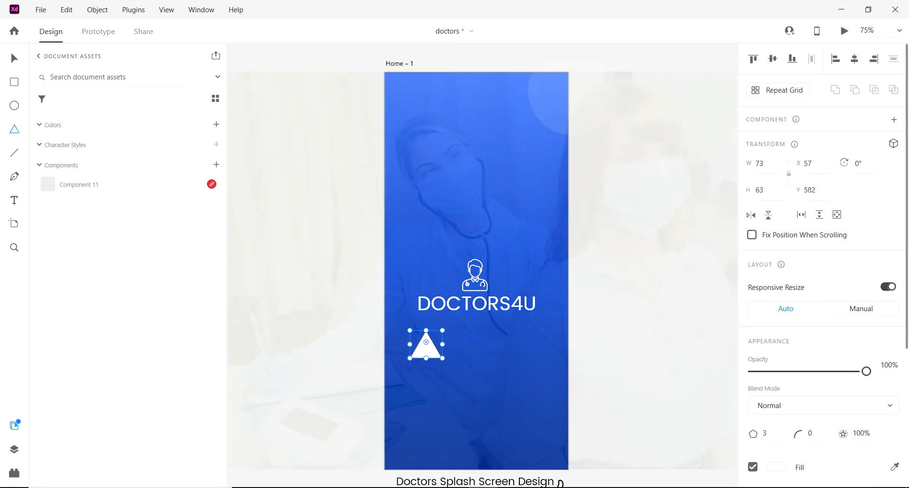
pyautogui.moveTo(866, 371); pyautogui.dragTo(767, 371)
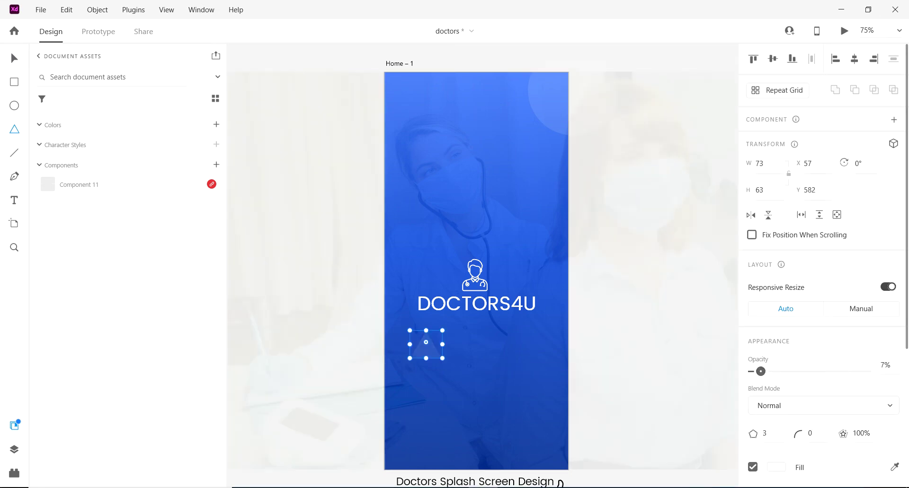
pyautogui.scroll(-5, 823, 265)
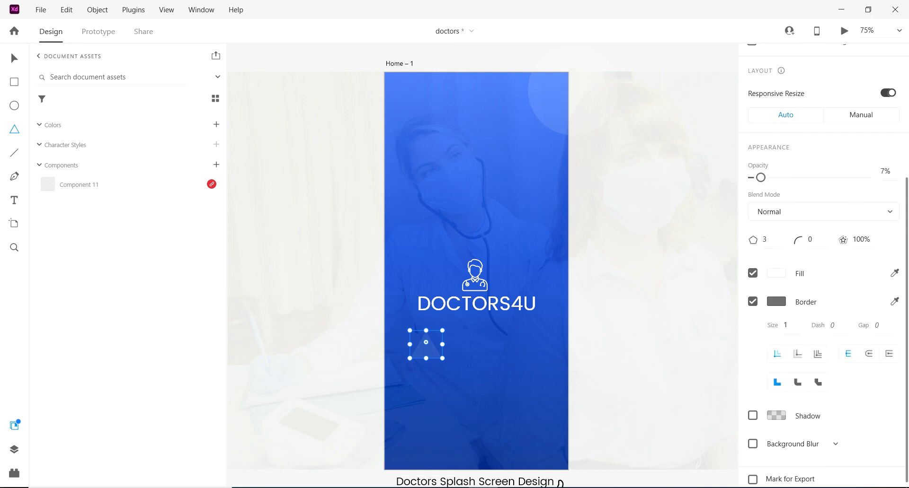
pyautogui.click(752, 301)
pyautogui.moveTo(426, 344)
pyautogui.mouseDown()
pyautogui.moveTo(543, 178)
pyautogui.moveTo(528, 161)
pyautogui.mouseUp()
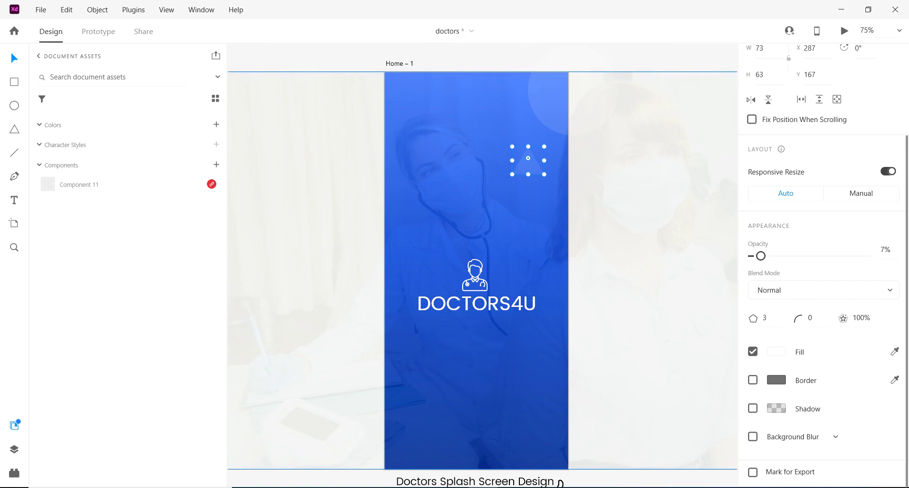
pyautogui.moveTo(760, 256); pyautogui.dragTo(759, 256)
# Fade the corner circle further to 4% opacity
pyautogui.click(592, 94)
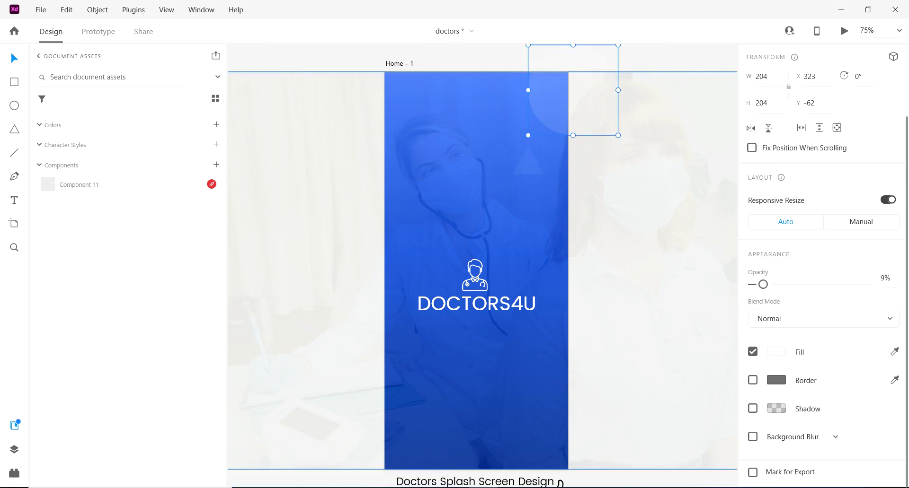
pyautogui.moveTo(763, 284); pyautogui.dragTo(757, 284)
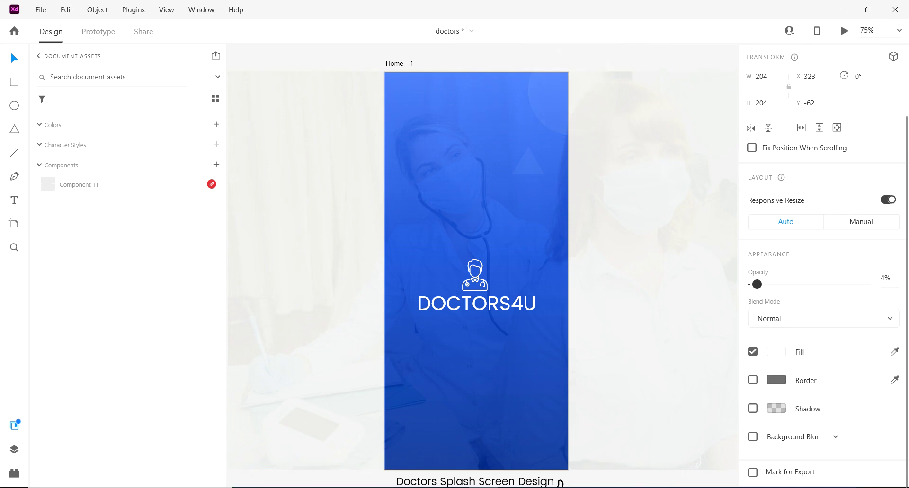
pyautogui.press('Escape')
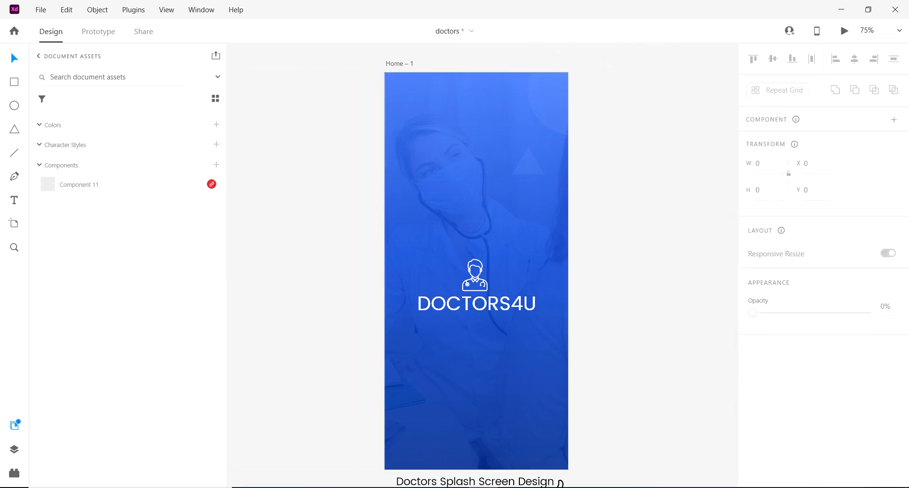